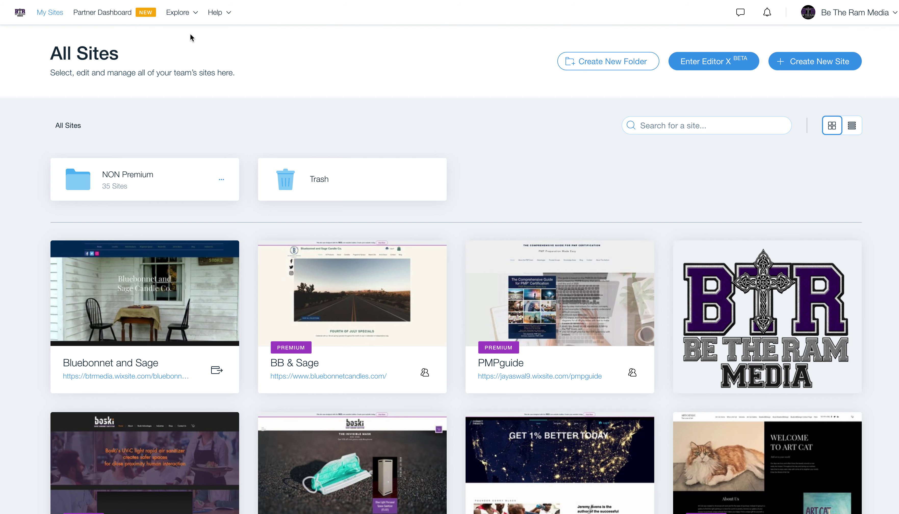
Open the BB & Sage site from My Sites into the Wix Editor with Edit Site.
{"action": "mouse_move", "coordinate": [381, 302]}
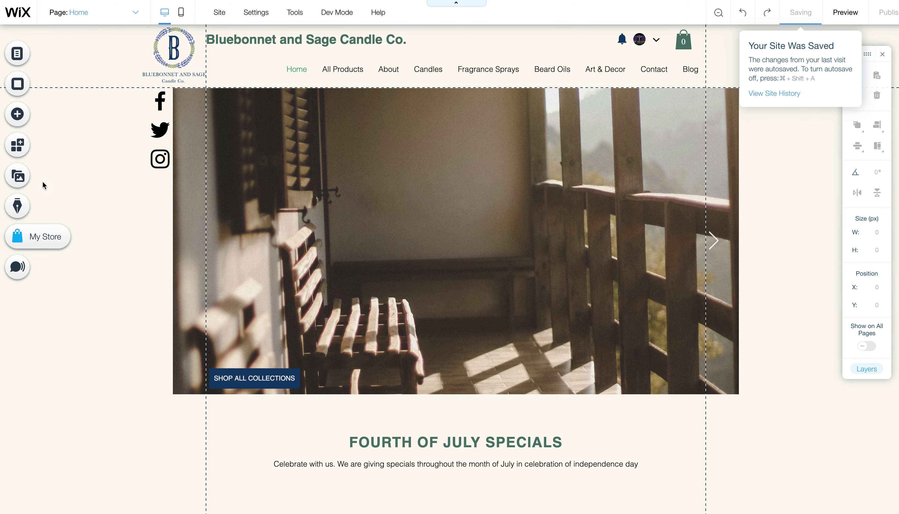
Start the My Store setup, dismiss the product gallery intro, and go to Add Products.
{"action": "left_click", "coordinate": [25, 235]}
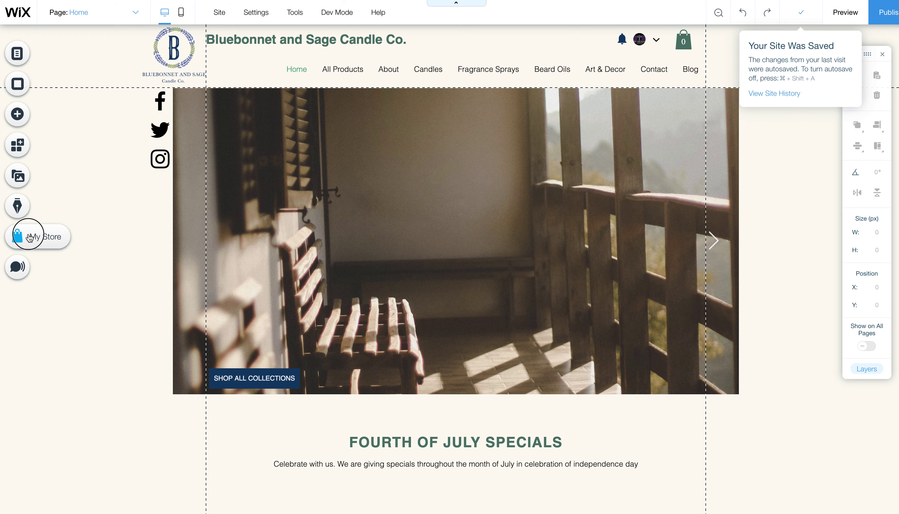
{"action": "left_click", "coordinate": [171, 305]}
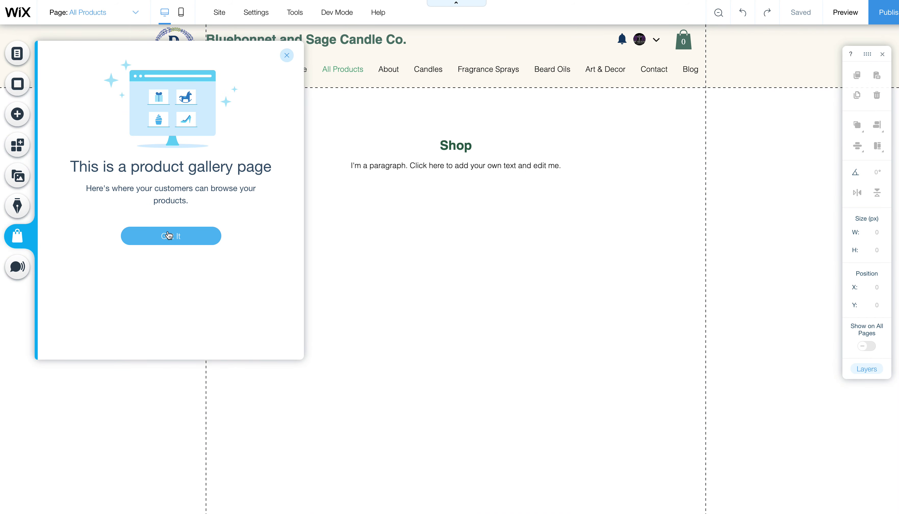
{"action": "left_click", "coordinate": [169, 235]}
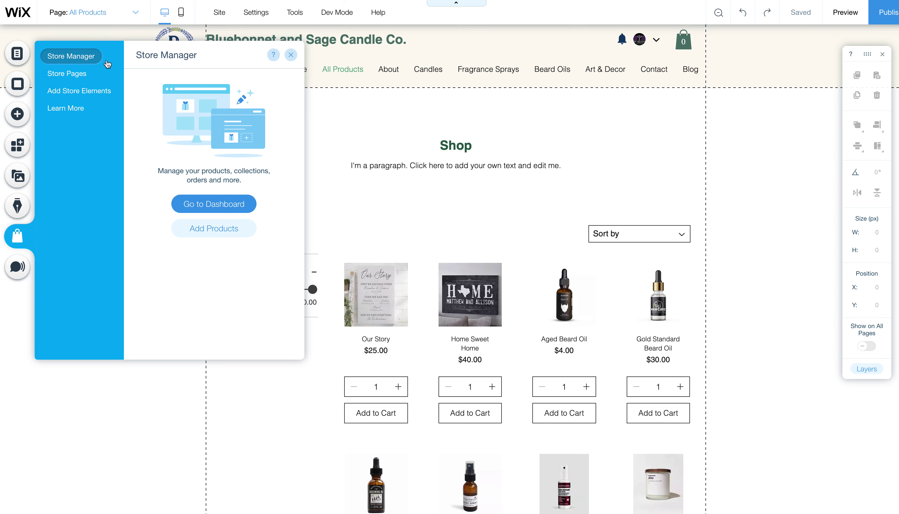
{"action": "left_click", "coordinate": [209, 229]}
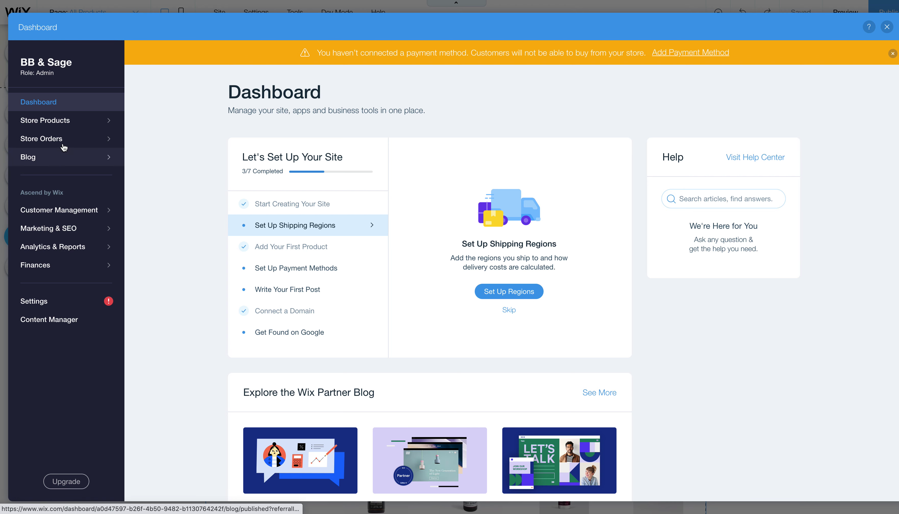
Open Aged Beard Oil from the store's Products list for editing.
{"action": "left_click", "coordinate": [62, 125]}
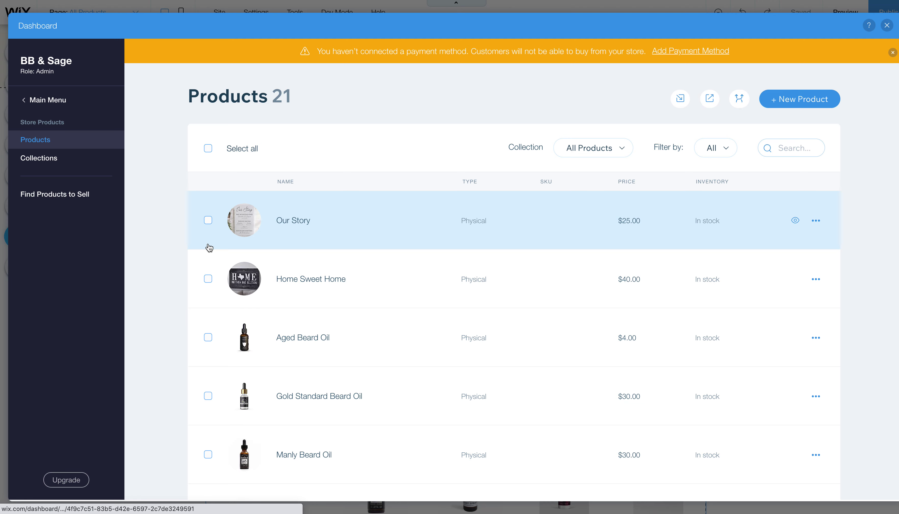
{"action": "scroll", "coordinate": [331, 326], "scroll_direction": "down", "scroll_amount": 4}
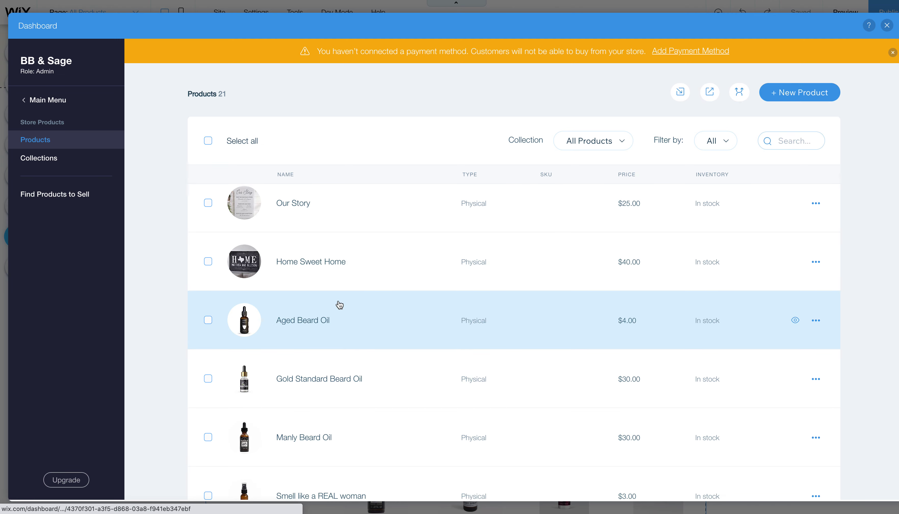
{"action": "scroll", "coordinate": [370, 282], "scroll_direction": "down", "scroll_amount": 1}
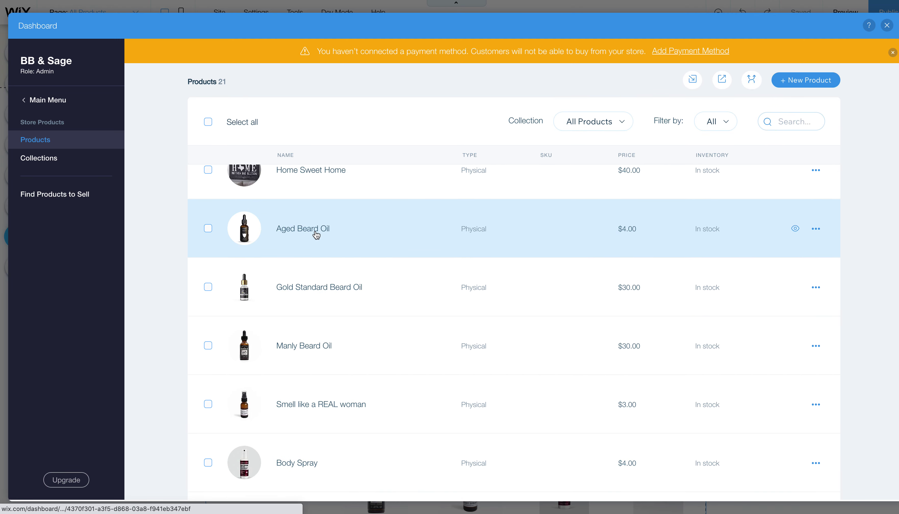
{"action": "left_click", "coordinate": [316, 235]}
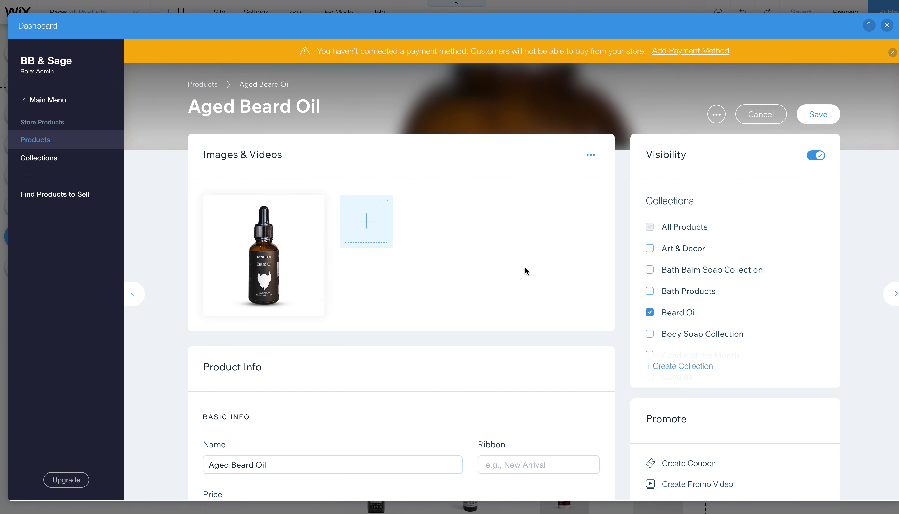
Leave the product media unchanged and keep it in the Beard Oil and Specials collections.
{"action": "scroll", "coordinate": [526, 273], "scroll_direction": "down", "scroll_amount": 3}
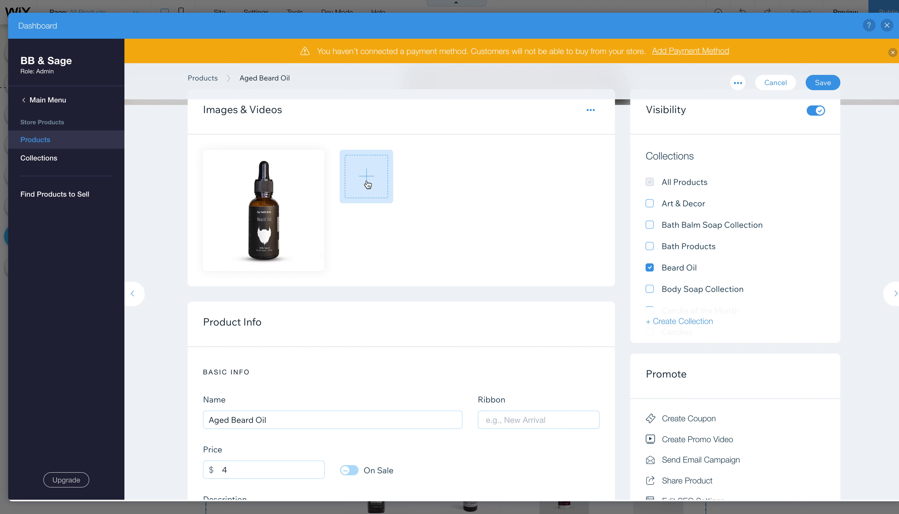
{"action": "mouse_move", "coordinate": [249, 210]}
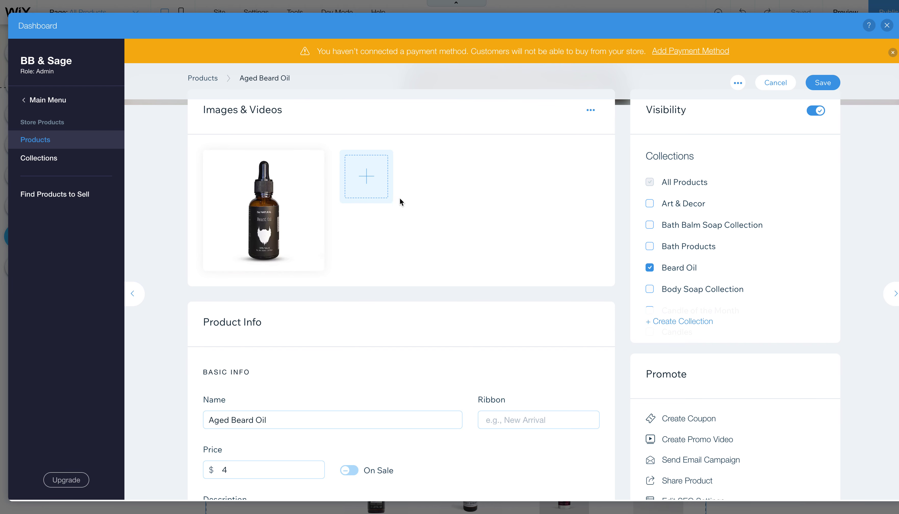
{"action": "left_click", "coordinate": [369, 178]}
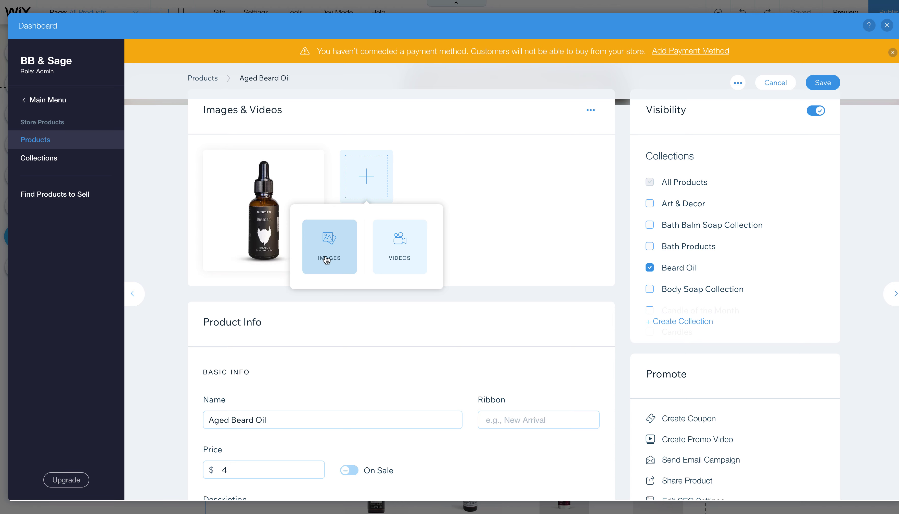
{"action": "left_click", "coordinate": [499, 209]}
{"action": "scroll", "coordinate": [492, 222], "scroll_direction": "down", "scroll_amount": 1}
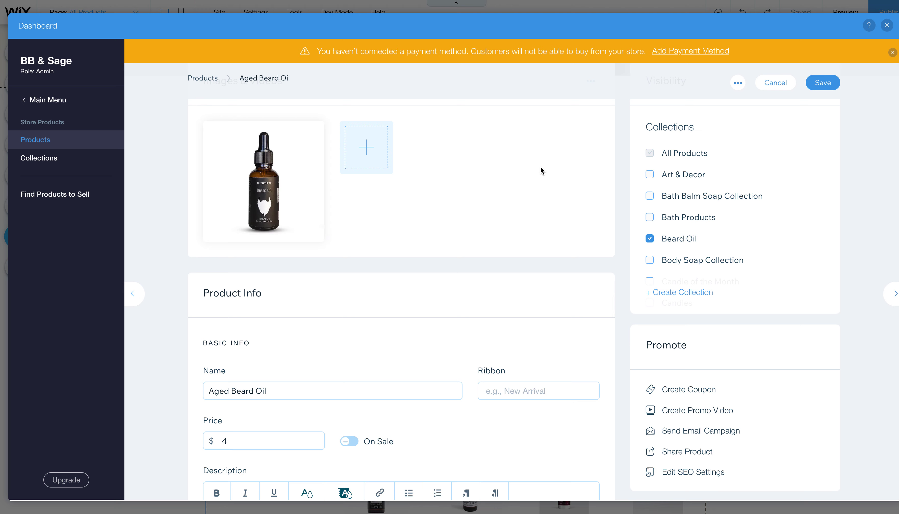
{"action": "scroll", "coordinate": [706, 225], "scroll_direction": "down", "scroll_amount": 2}
{"action": "scroll", "coordinate": [780, 225], "scroll_direction": "down", "scroll_amount": 7}
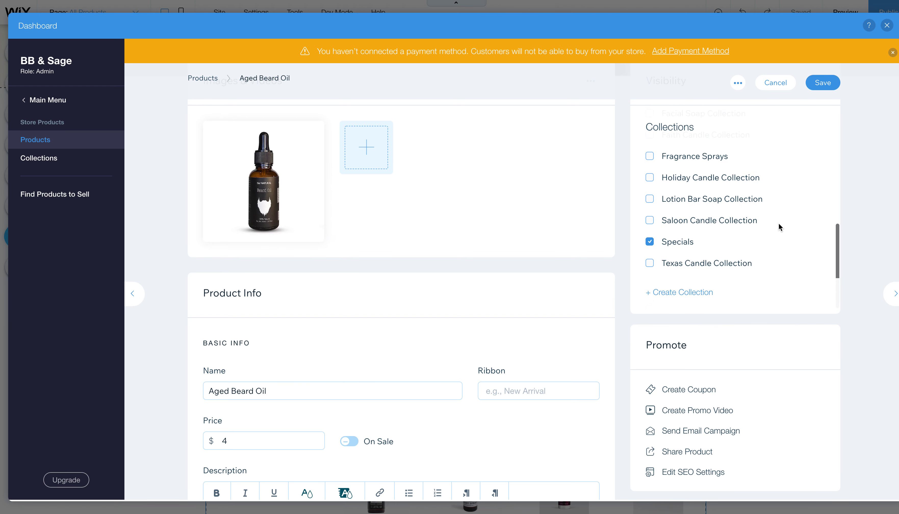
{"action": "left_click", "coordinate": [650, 246]}
{"action": "left_click", "coordinate": [650, 245]}
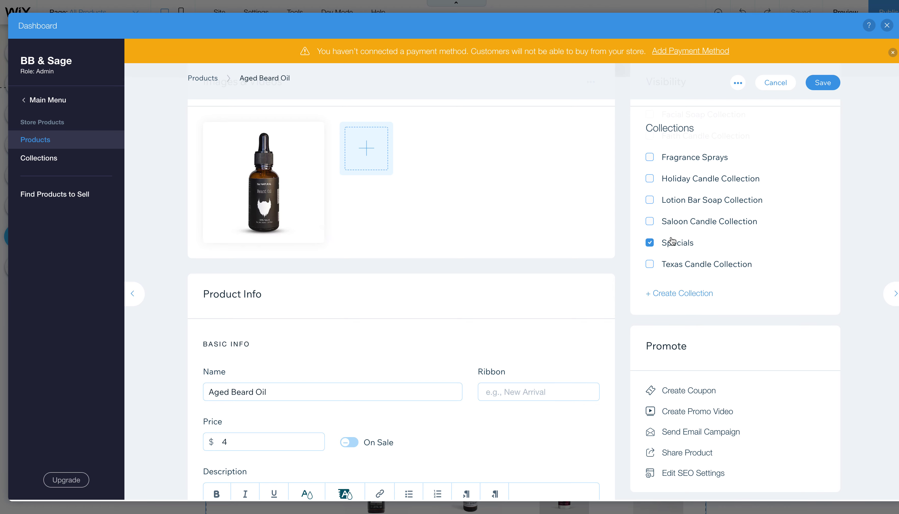
{"action": "scroll", "coordinate": [531, 291], "scroll_direction": "down", "scroll_amount": 3}
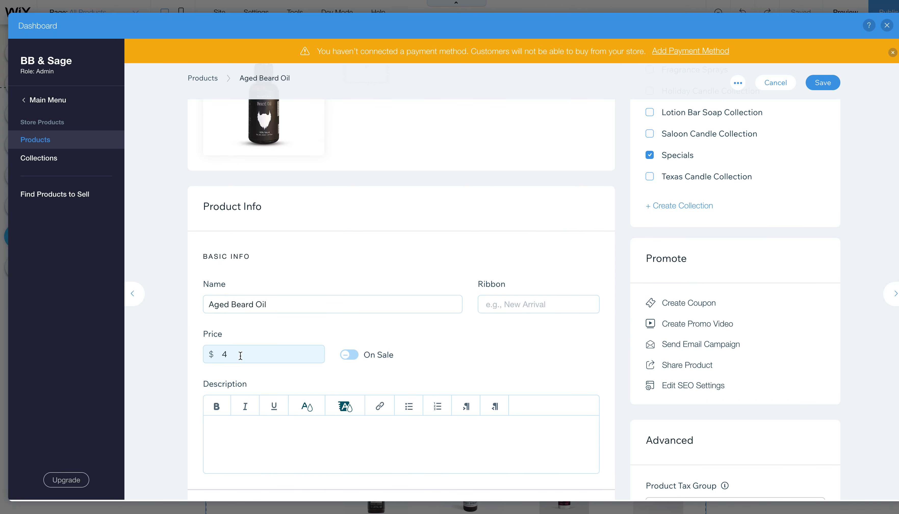
Enter the description 'this is the sample description that we made on the video'.
{"action": "left_click", "coordinate": [327, 434]}
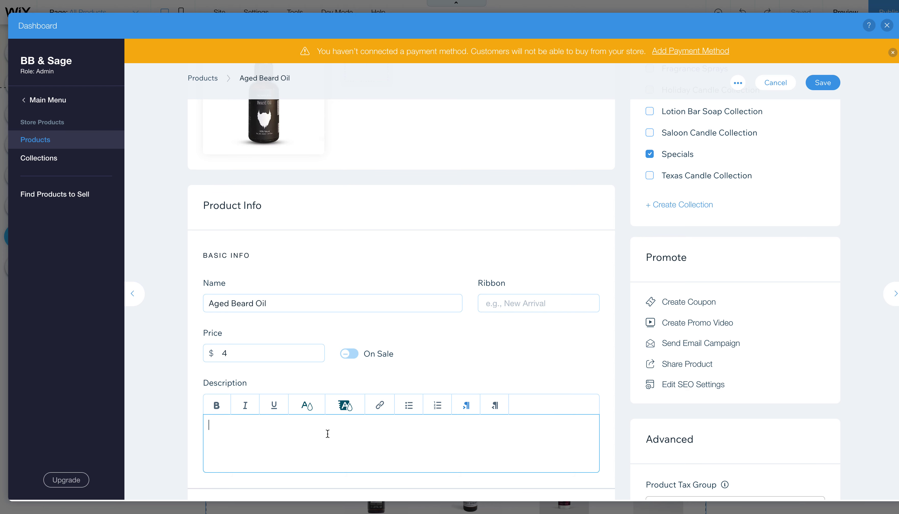
{"action": "type", "text": "this is the sample description "}
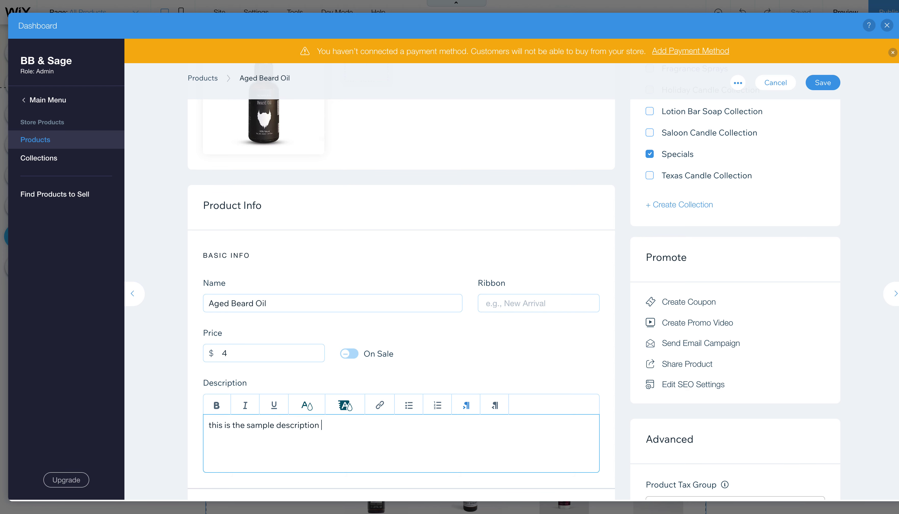
{"action": "type", "text": "that we made on the video"}
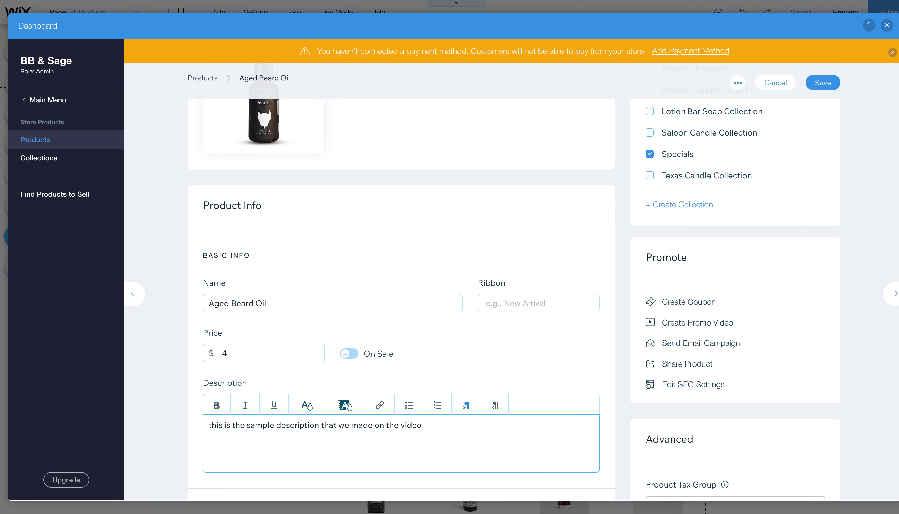
{"action": "scroll", "coordinate": [385, 344], "scroll_direction": "down", "scroll_amount": 5}
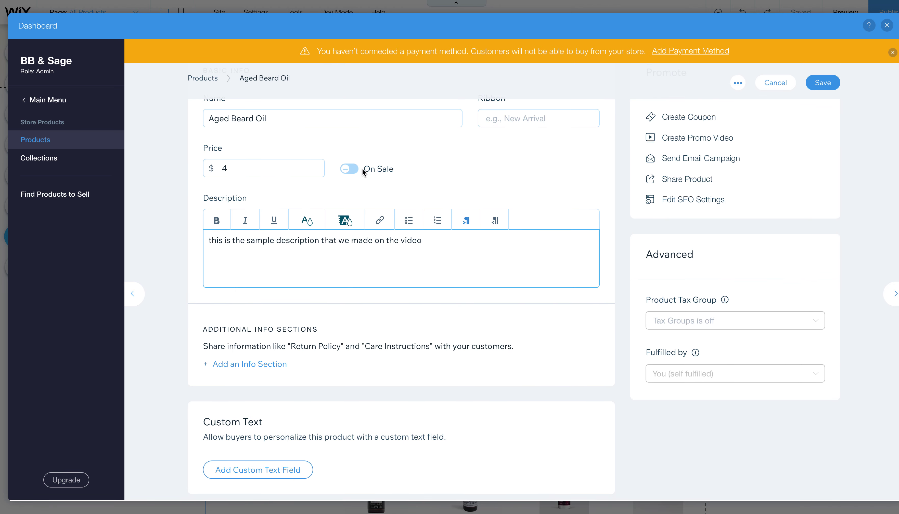
Turn On Sale on with price 200 and a 10% discount, giving $180.
{"action": "left_click", "coordinate": [356, 169]}
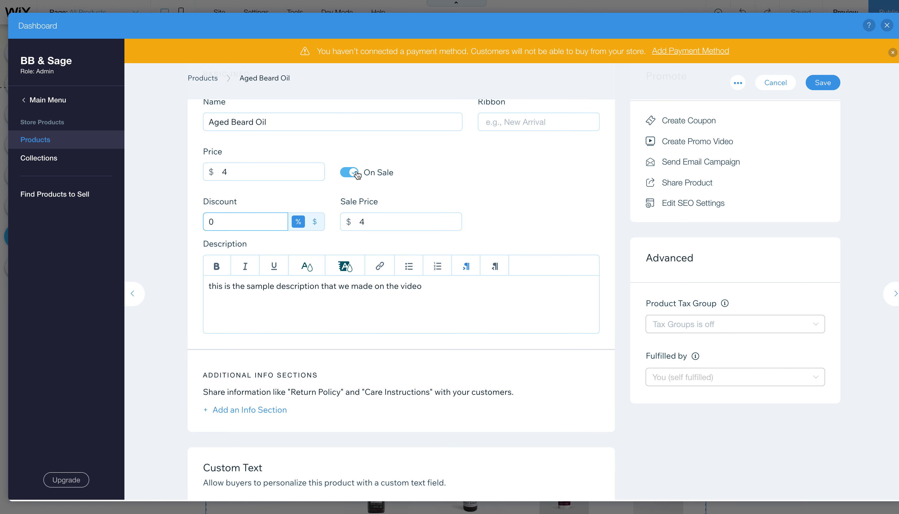
{"action": "left_click", "coordinate": [356, 173]}
{"action": "left_click", "coordinate": [356, 173]}
{"action": "left_click", "coordinate": [236, 173]}
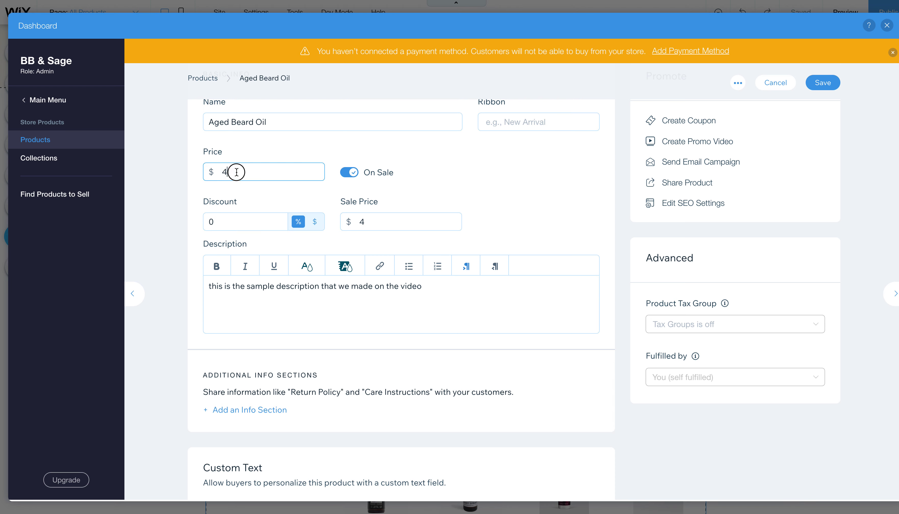
{"action": "type", "text": "200"}
{"action": "key", "text": "Tab"}
{"action": "key", "text": "ctrl+a"}
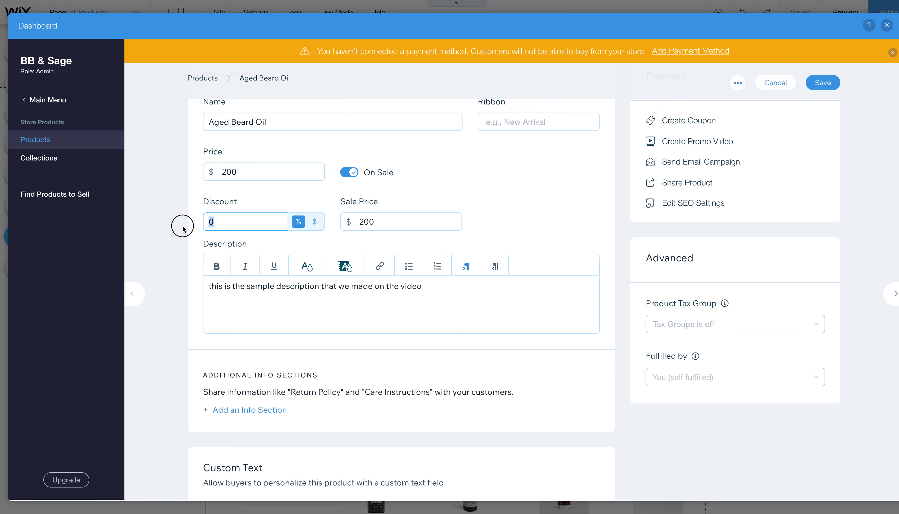
{"action": "type", "text": "10"}
{"action": "left_click", "coordinate": [593, 192]}
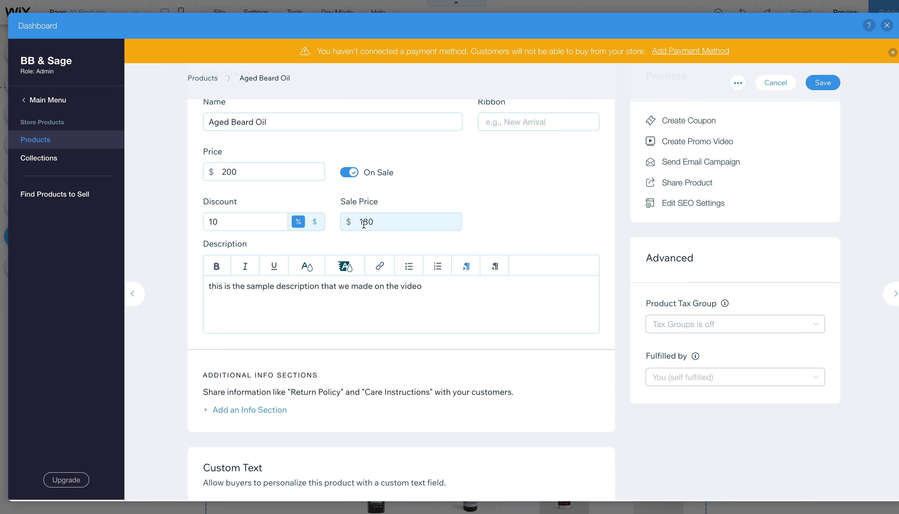
{"action": "scroll", "coordinate": [496, 261], "scroll_direction": "down", "scroll_amount": 5}
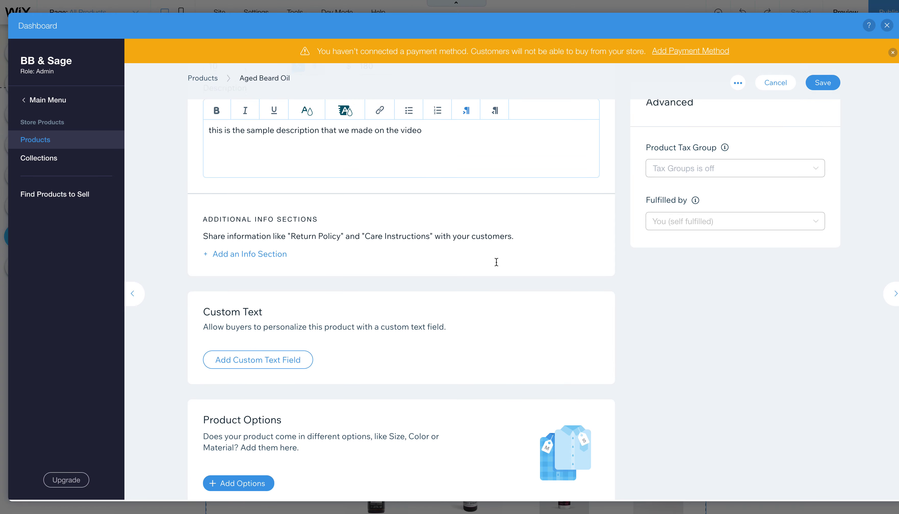
Add a buyer custom text field labelled 'War Eagle' with a 500-character limit.
{"action": "scroll", "coordinate": [496, 262], "scroll_direction": "down", "scroll_amount": 3}
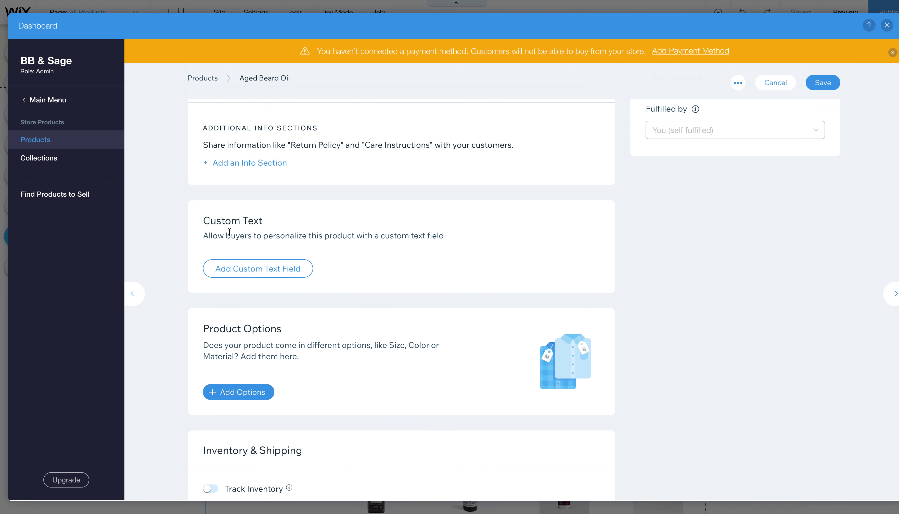
{"action": "left_click", "coordinate": [263, 269]}
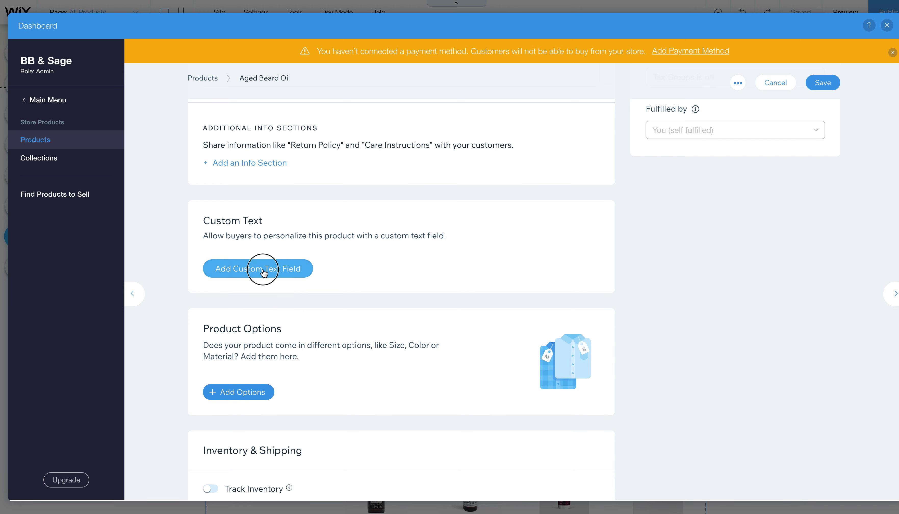
{"action": "scroll", "coordinate": [353, 307], "scroll_direction": "down", "scroll_amount": 1}
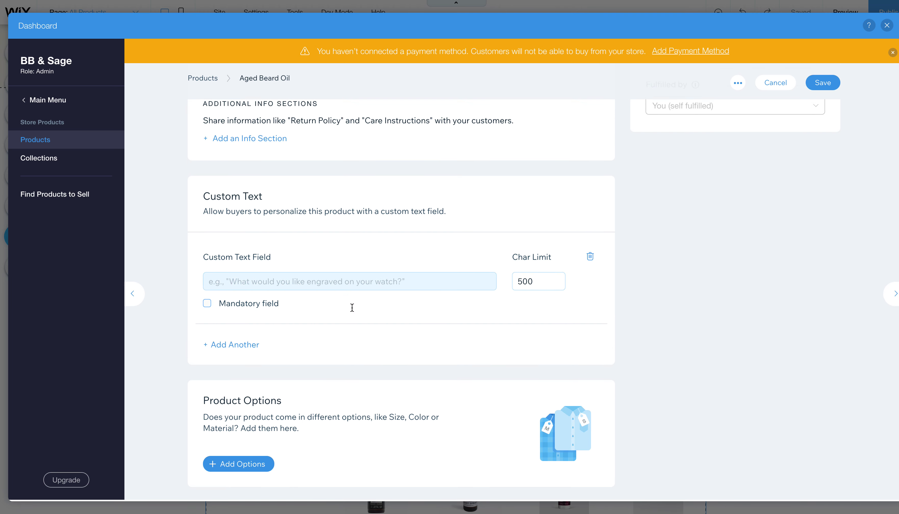
{"action": "left_click", "coordinate": [319, 279]}
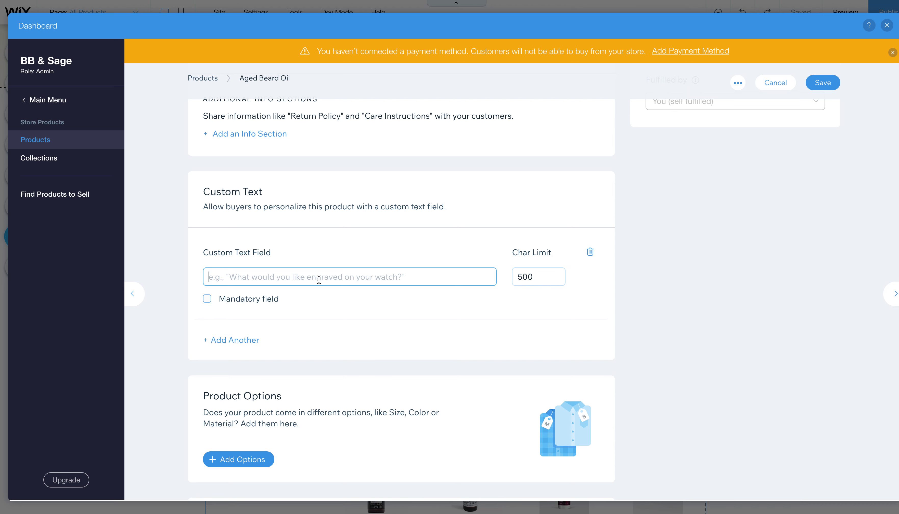
{"action": "type", "text": "War Ea"}
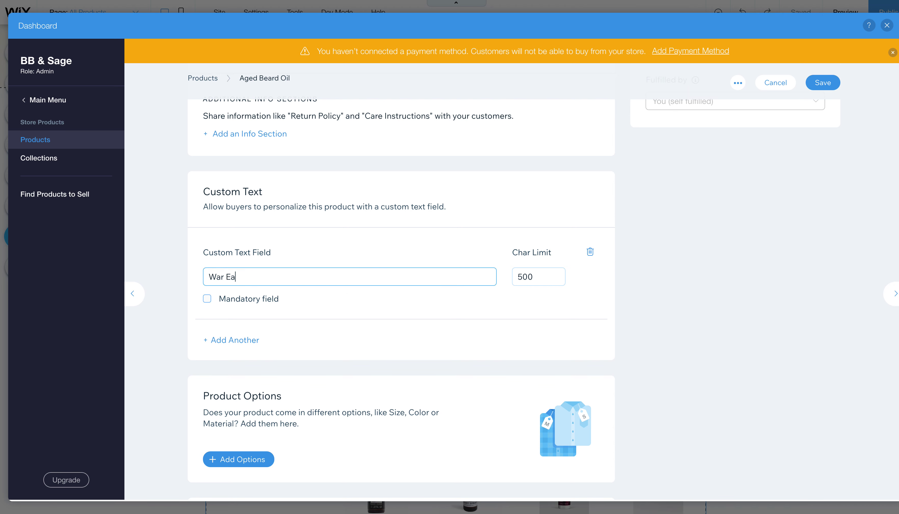
{"action": "type", "text": "gle"}
{"action": "scroll", "coordinate": [415, 321], "scroll_direction": "down", "scroll_amount": 5}
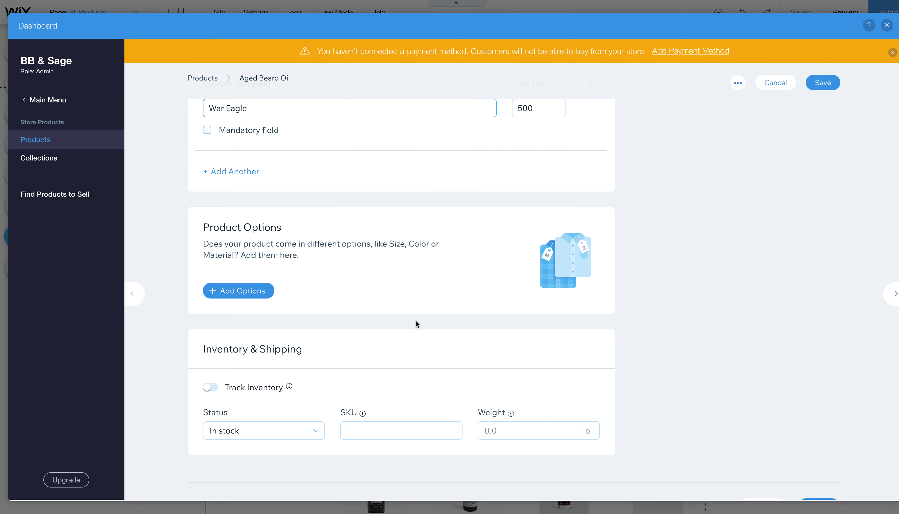
{"action": "scroll", "coordinate": [416, 320], "scroll_direction": "down", "scroll_amount": 1}
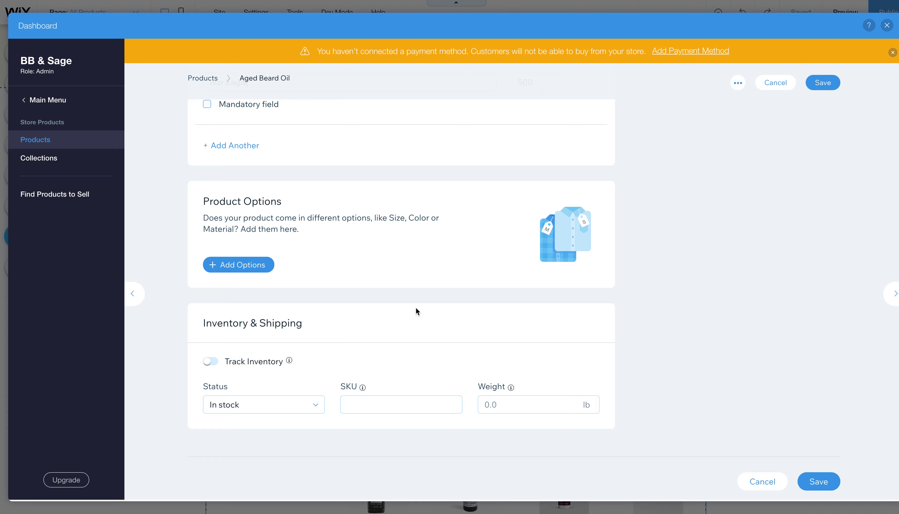
Create a product option named Size, displayed as a list.
{"action": "left_click", "coordinate": [249, 267]}
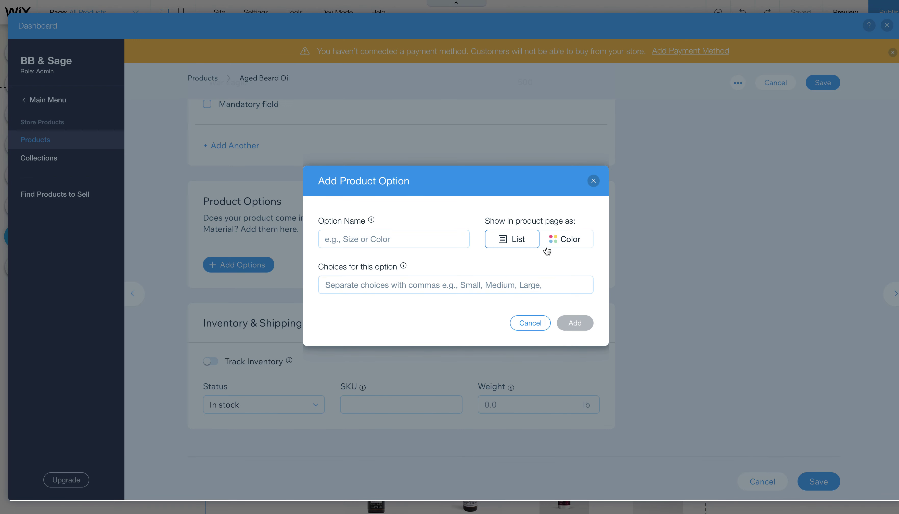
{"action": "left_click", "coordinate": [378, 239]}
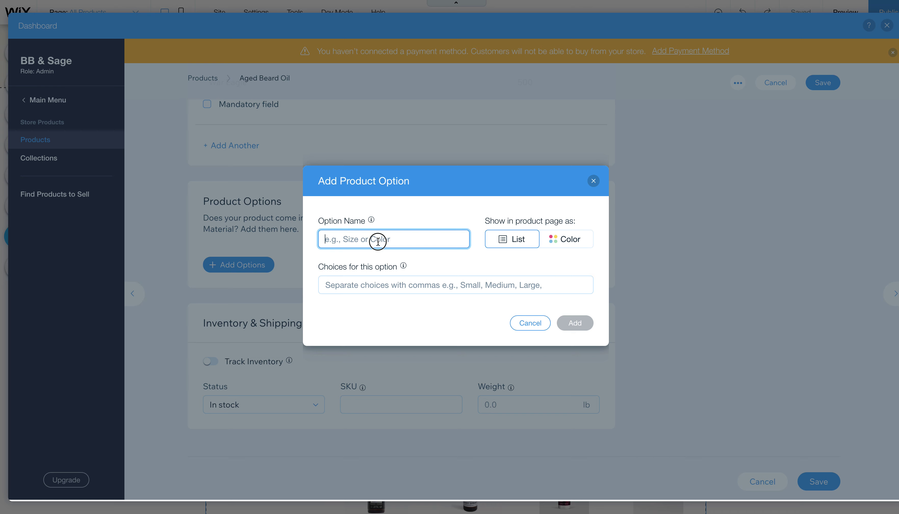
{"action": "left_click", "coordinate": [523, 249]}
{"action": "left_click", "coordinate": [398, 238]}
{"action": "type", "text": "Size"}
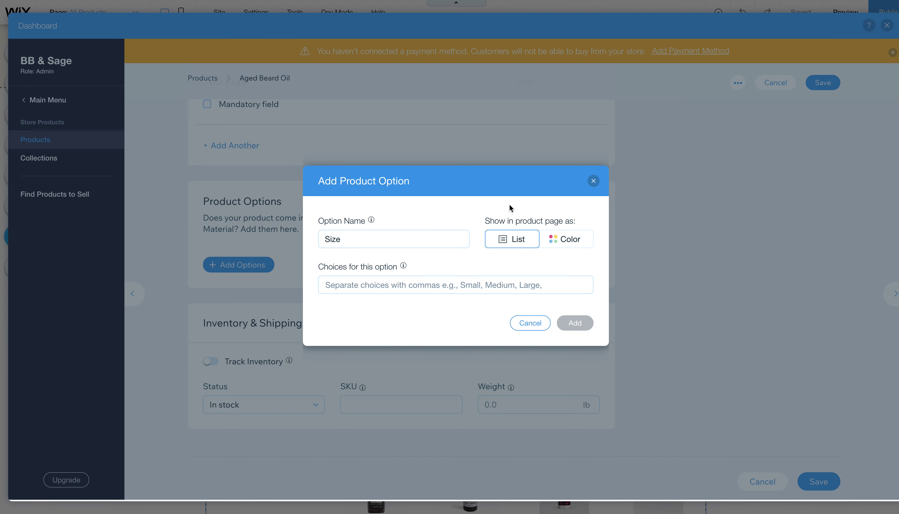
{"action": "left_click", "coordinate": [428, 292]}
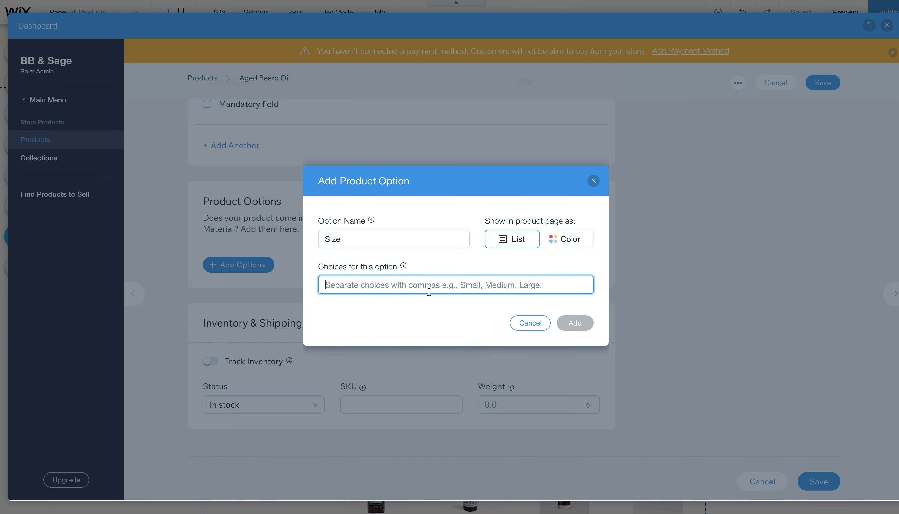
Enter Size choices 4oz, 10oz, 16oz and 12oz, remove the typos, and add the option.
{"action": "type", "text": "10"}
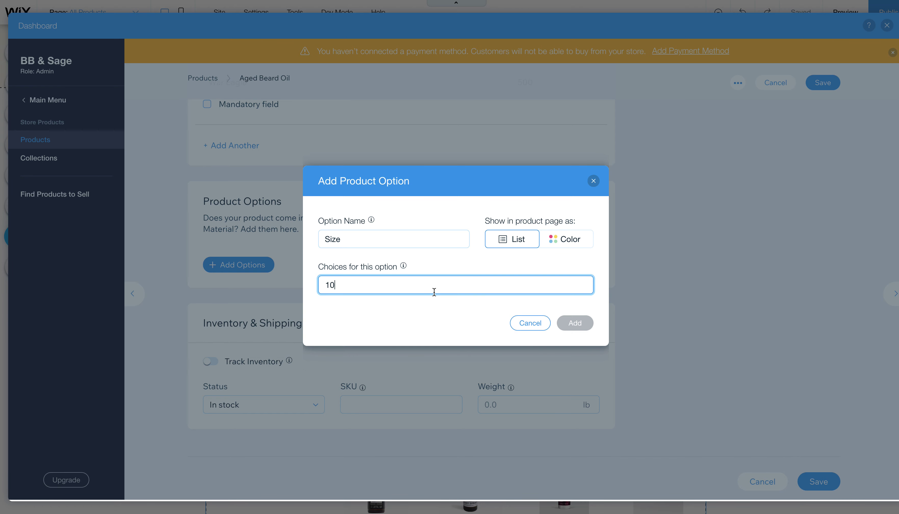
{"action": "key", "text": "Return"}
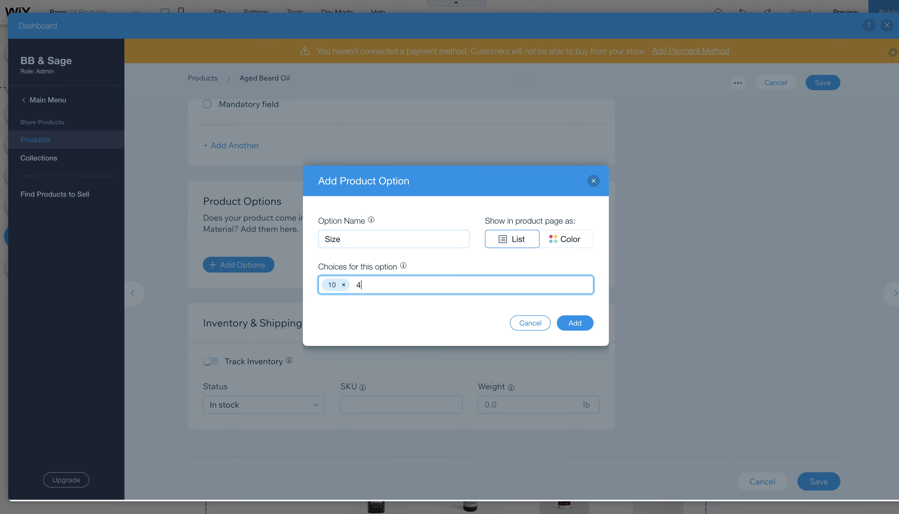
{"action": "type", "text": "4oz"}
{"action": "key", "text": "Return"}
{"action": "left_click", "coordinate": [343, 285]}
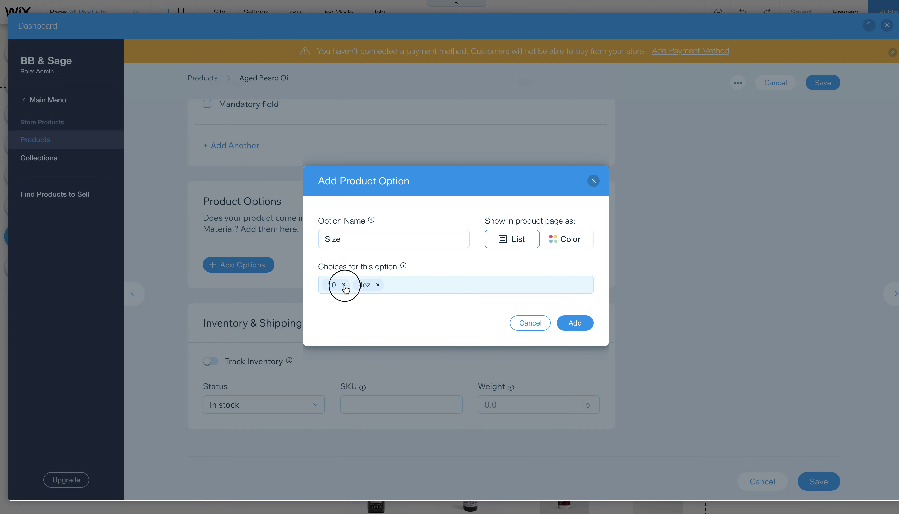
{"action": "type", "text": "10"}
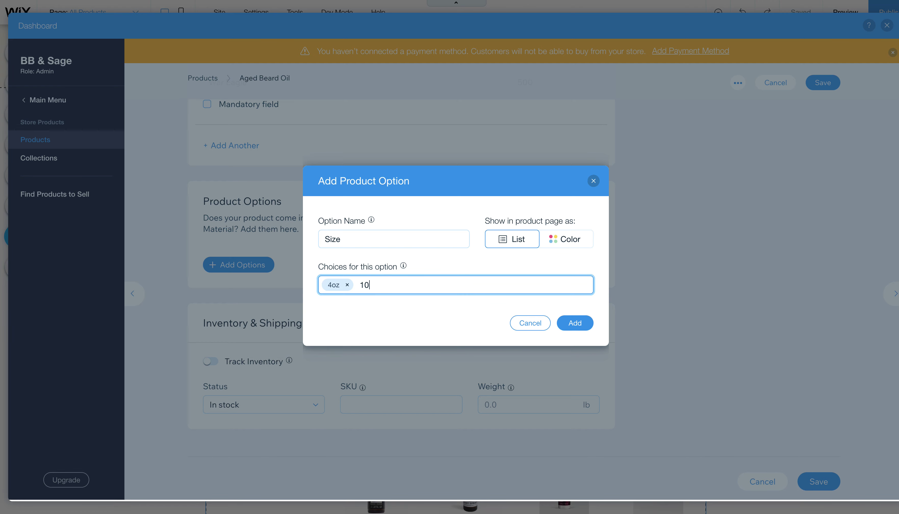
{"action": "type", "text": "oz"}
{"action": "key", "text": "Return"}
{"action": "type", "text": "16oz"}
{"action": "key", "text": "Return"}
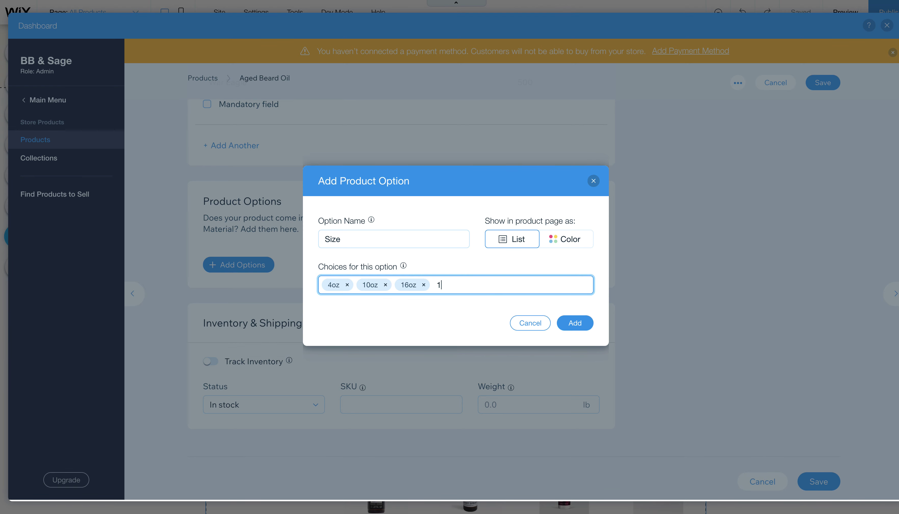
{"action": "type", "text": "12o"}
{"action": "key", "text": "Return"}
{"action": "left_click", "coordinate": [459, 285]}
{"action": "type", "text": "12"}
{"action": "key", "text": "Return"}
{"action": "left_click", "coordinate": [568, 323]}
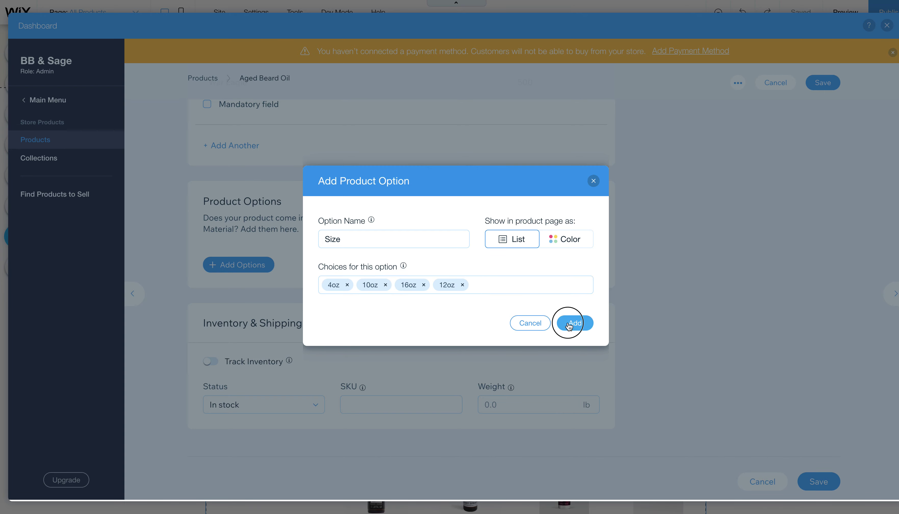
{"action": "scroll", "coordinate": [558, 323], "scroll_direction": "down", "scroll_amount": 2}
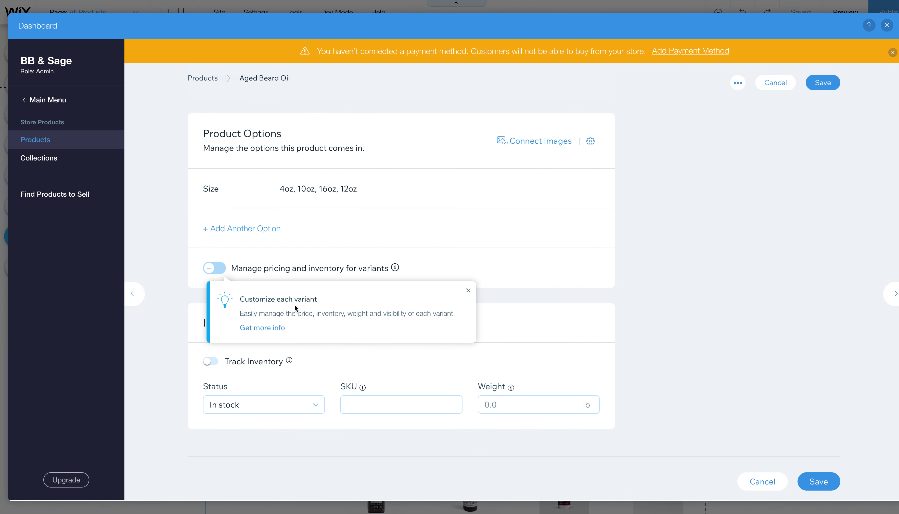
Enable per-size pricing with charges of 5 for 10oz, 10 for 16oz and -128 for 12oz.
{"action": "left_click", "coordinate": [468, 291]}
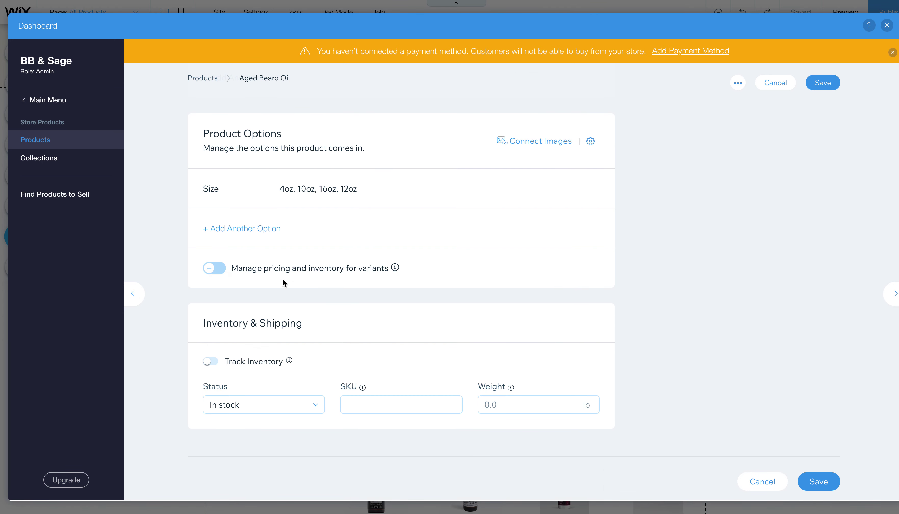
{"action": "left_click", "coordinate": [214, 268]}
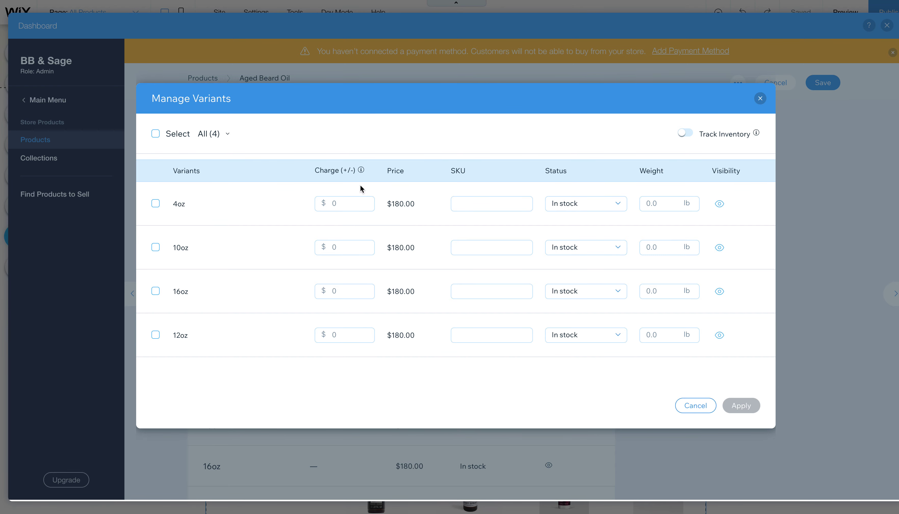
{"action": "left_click", "coordinate": [344, 247]}
{"action": "type", "text": "5"}
{"action": "left_click", "coordinate": [344, 336]}
{"action": "type", "text": "-12"}
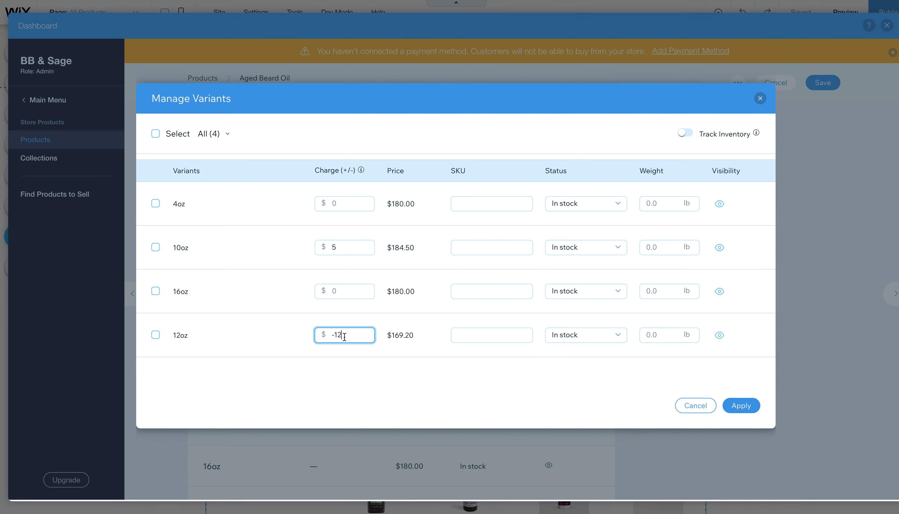
{"action": "type", "text": "8"}
{"action": "left_click", "coordinate": [352, 289]}
{"action": "type", "text": "10"}
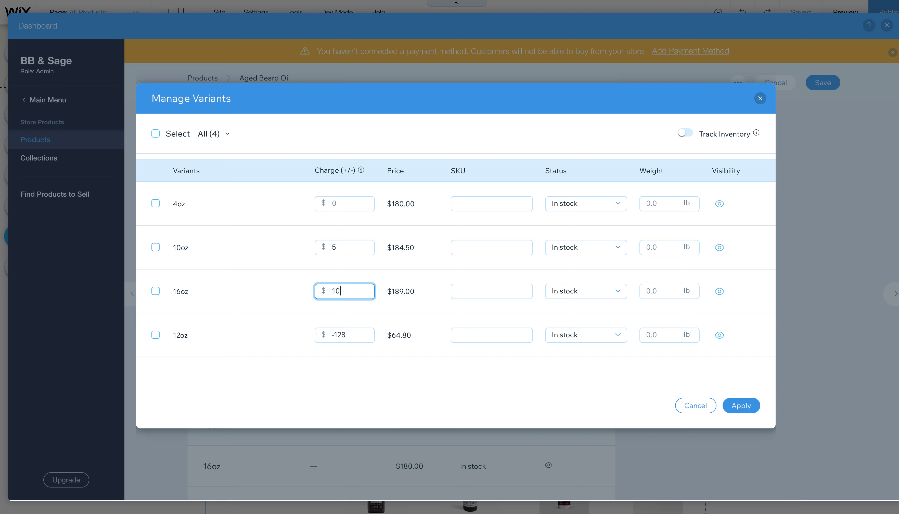
{"action": "left_click", "coordinate": [415, 362]}
Turn on Track Inventory and set the 4oz stock count to 11.
{"action": "left_click", "coordinate": [681, 134]}
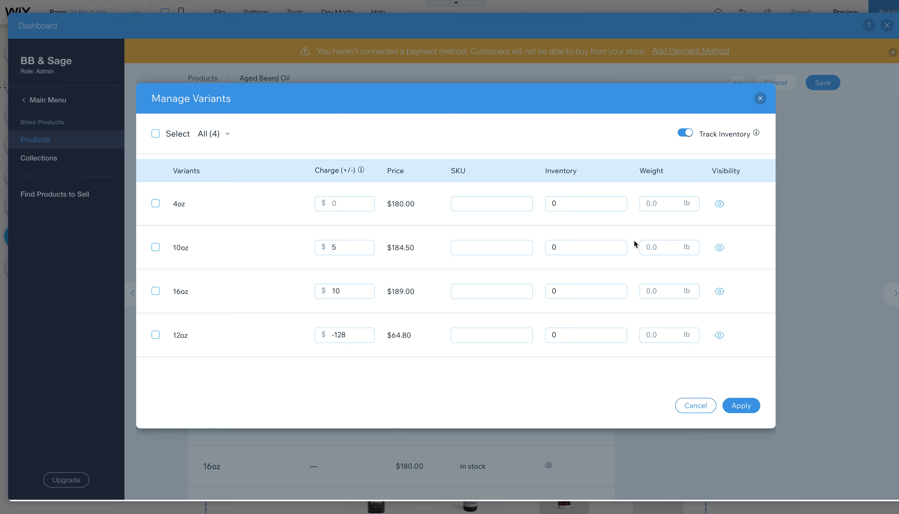
{"action": "left_click", "coordinate": [580, 207]}
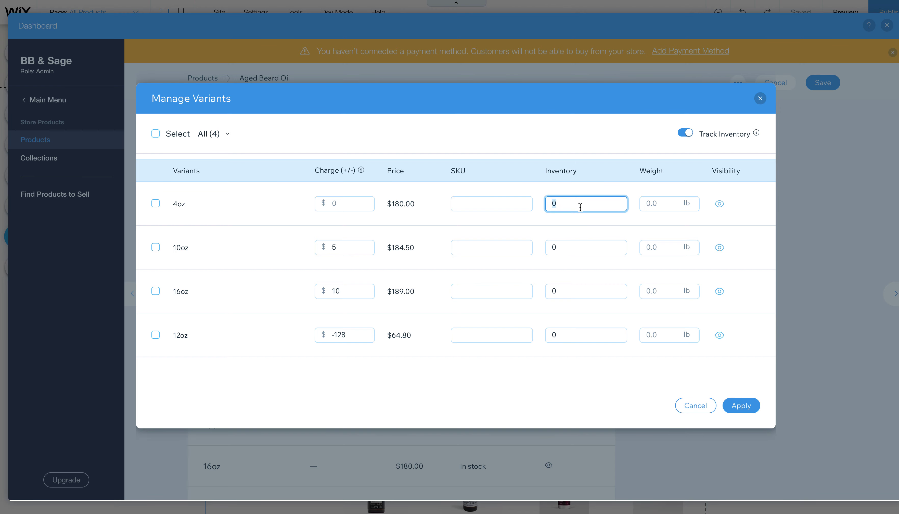
{"action": "type", "text": "20"}
{"action": "key", "text": "BackSpace"}
{"action": "key", "text": "BackSpace"}
{"action": "type", "text": "1914"}
{"action": "left_click", "coordinate": [578, 247]}
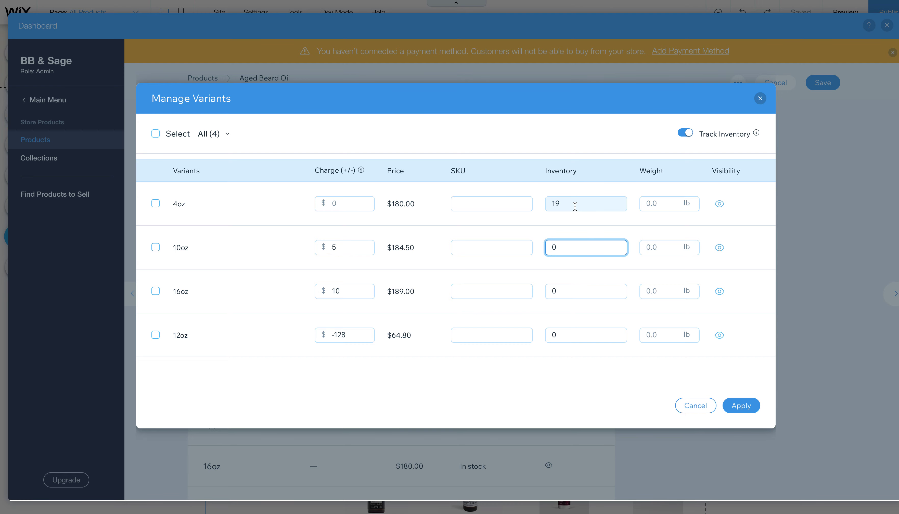
{"action": "left_click", "coordinate": [574, 203]}
{"action": "left_click", "coordinate": [504, 202]}
{"action": "left_click", "coordinate": [565, 209]}
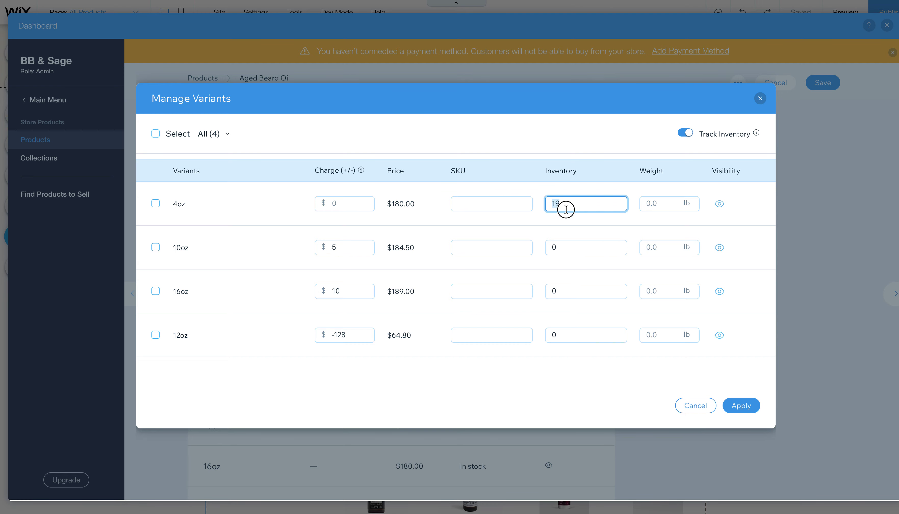
{"action": "key", "text": "BackSpace"}
{"action": "key", "text": "BackSpace"}
{"action": "type", "text": "0"}
{"action": "key", "text": "BackSpace"}
{"action": "type", "text": "-1"}
{"action": "key", "text": "BackSpace"}
{"action": "type", "text": "11"}
Set stock of 12 for 10oz, 30 for 16oz and 10 for 12oz, then apply.
{"action": "left_click", "coordinate": [564, 247]}
{"action": "type", "text": "12"}
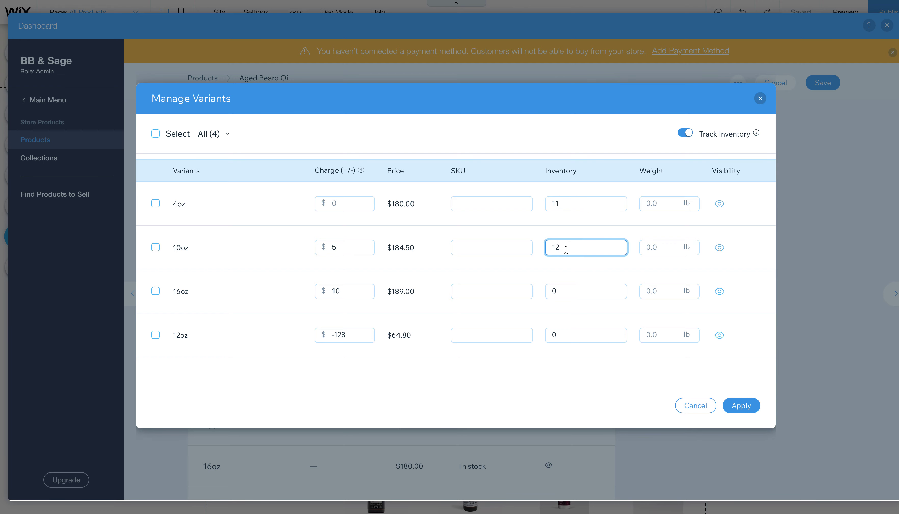
{"action": "left_click", "coordinate": [572, 291]}
{"action": "type", "text": "30"}
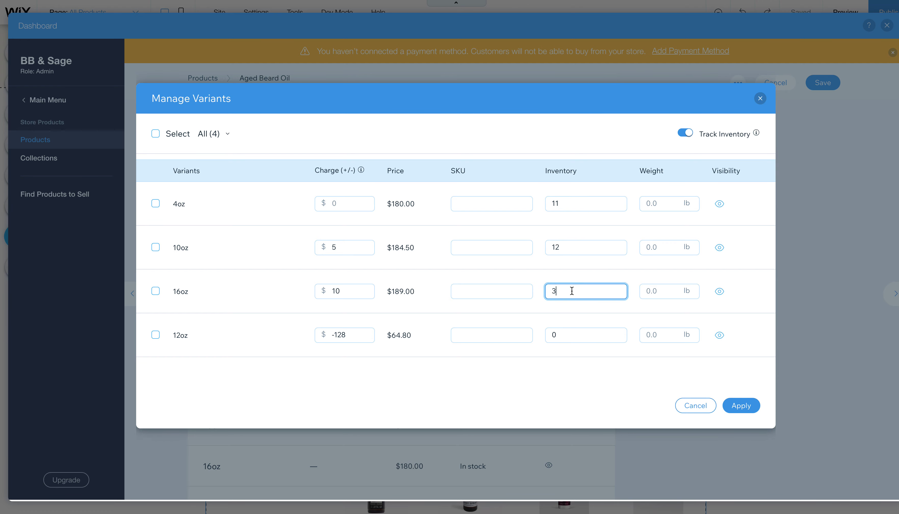
{"action": "left_click", "coordinate": [566, 334]}
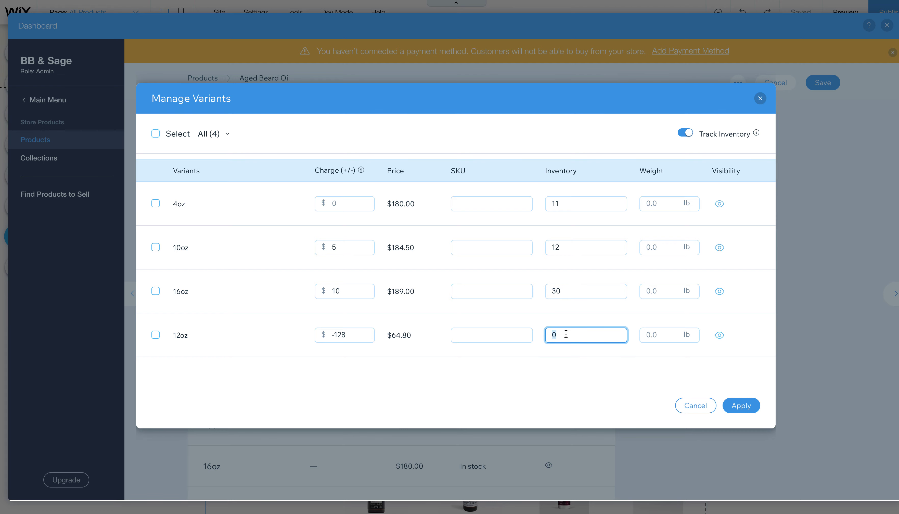
{"action": "type", "text": "10"}
{"action": "left_click", "coordinate": [741, 405]}
{"action": "scroll", "coordinate": [521, 277], "scroll_direction": "down", "scroll_amount": 3}
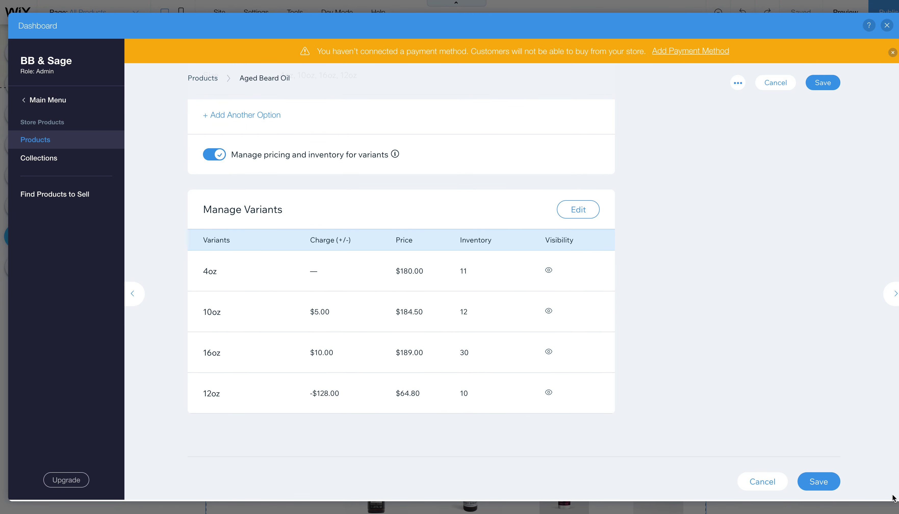
Save Aged Beard Oil, close the Dashboard and Store Manager, and publish the site.
{"action": "left_click", "coordinate": [821, 482]}
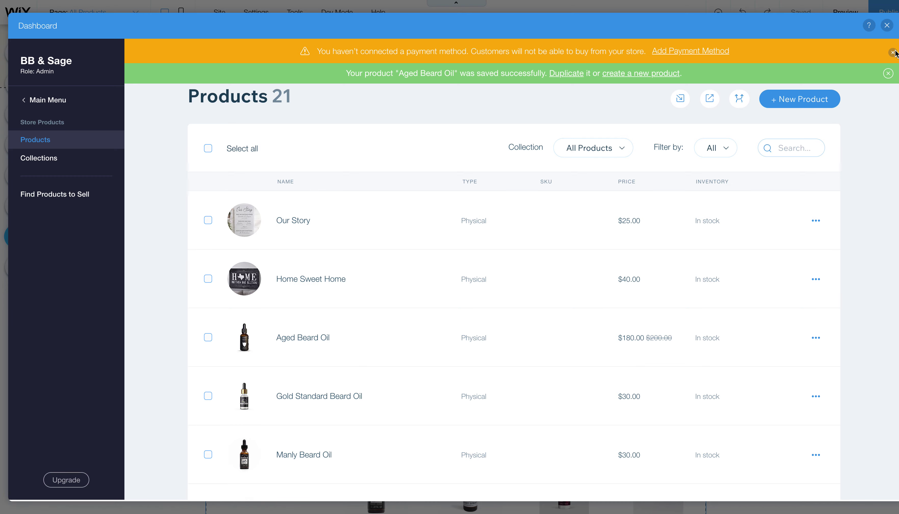
{"action": "left_click", "coordinate": [887, 26]}
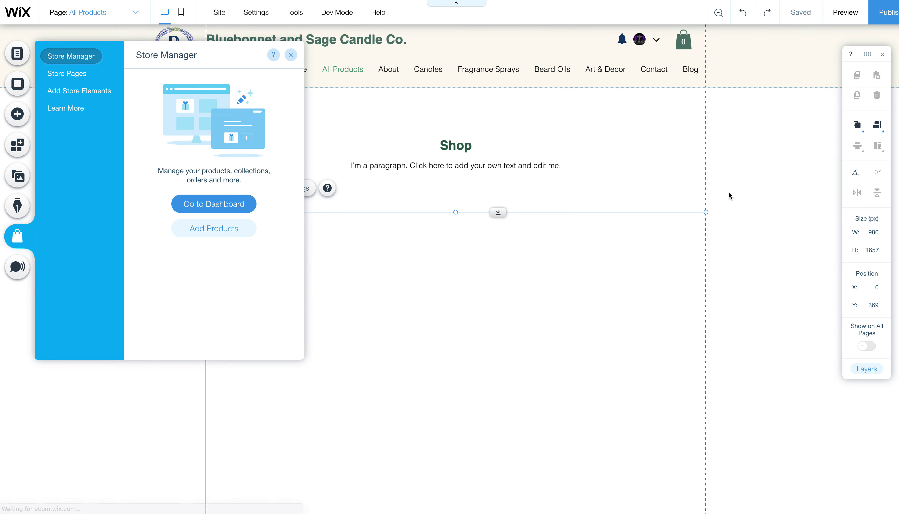
{"action": "left_click", "coordinate": [291, 55]}
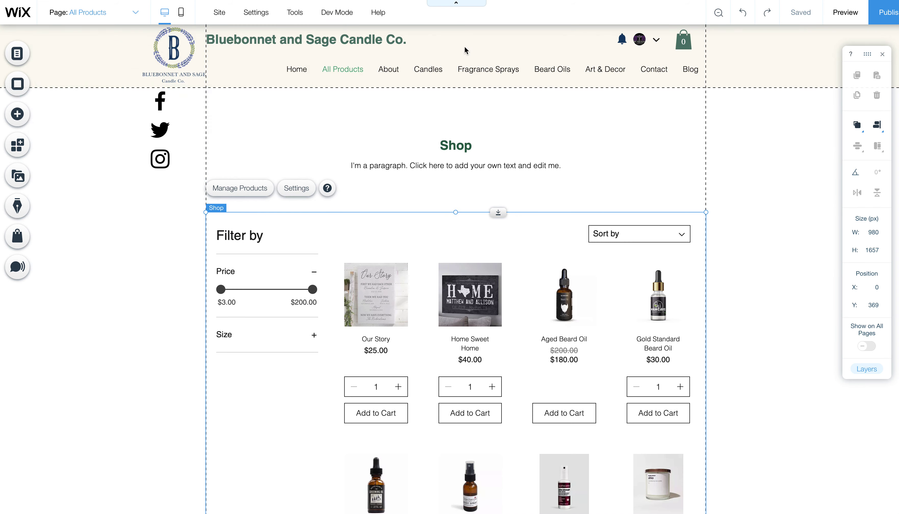
{"action": "left_click", "coordinate": [890, 17]}
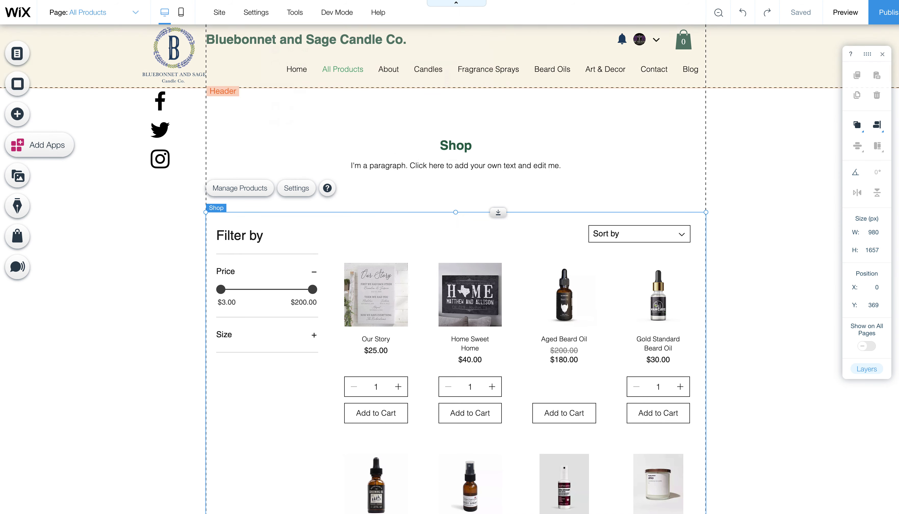
{"action": "mouse_move", "coordinate": [803, 16]}
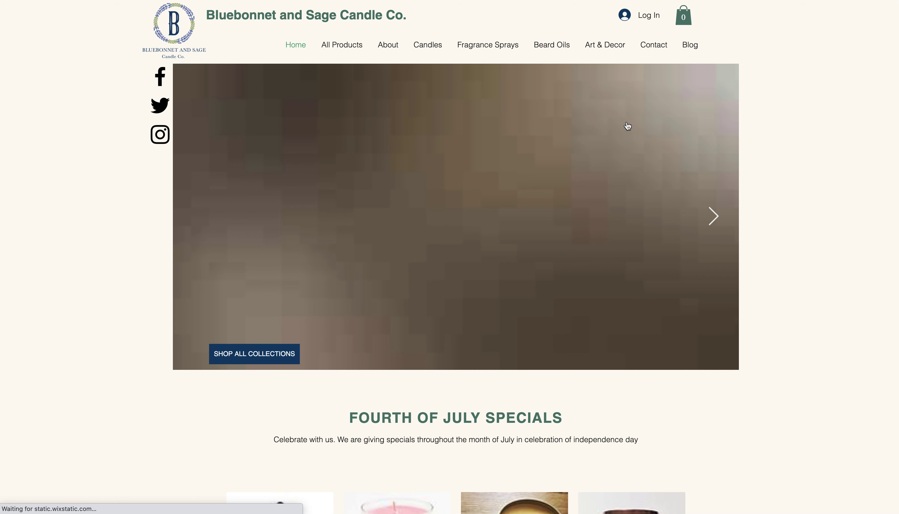
Open the Aged Beard Oil product card under Fourth of July Specials on the live site.
{"action": "scroll", "coordinate": [755, 137], "scroll_direction": "down", "scroll_amount": 8}
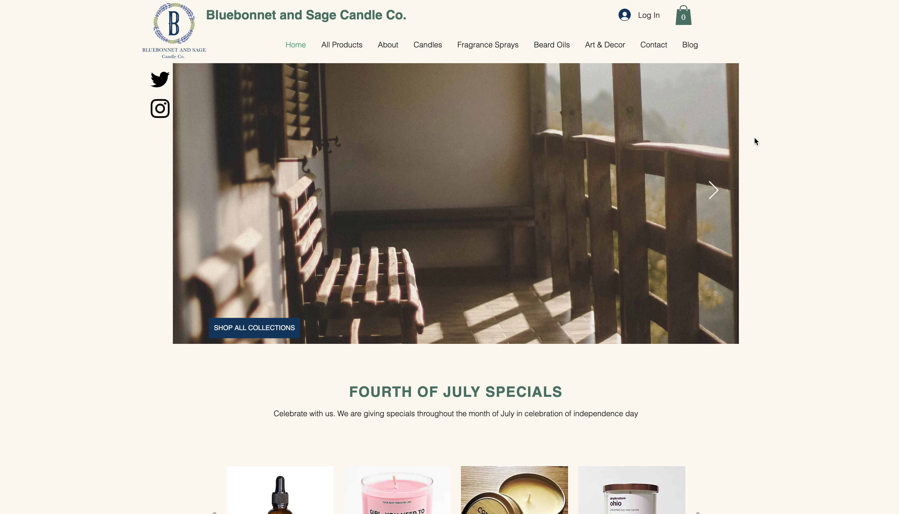
{"action": "scroll", "coordinate": [760, 136], "scroll_direction": "down", "scroll_amount": 1}
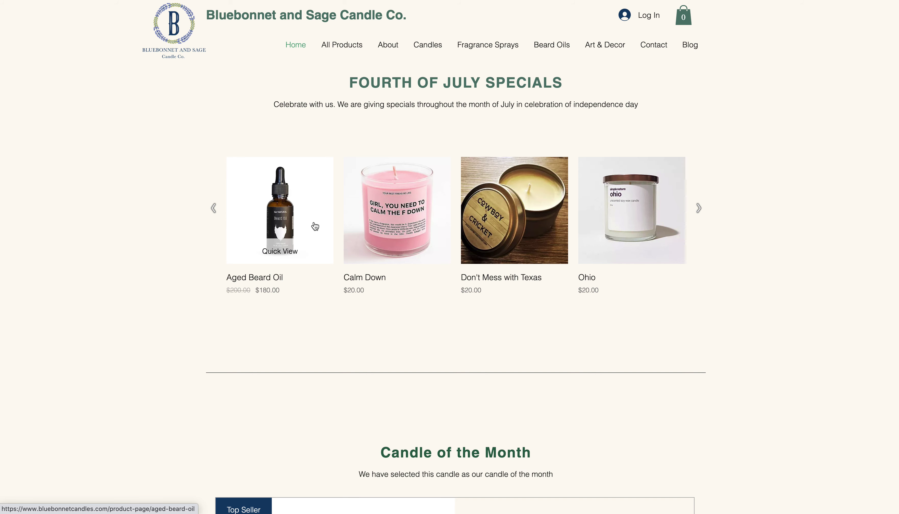
{"action": "left_click", "coordinate": [292, 311]}
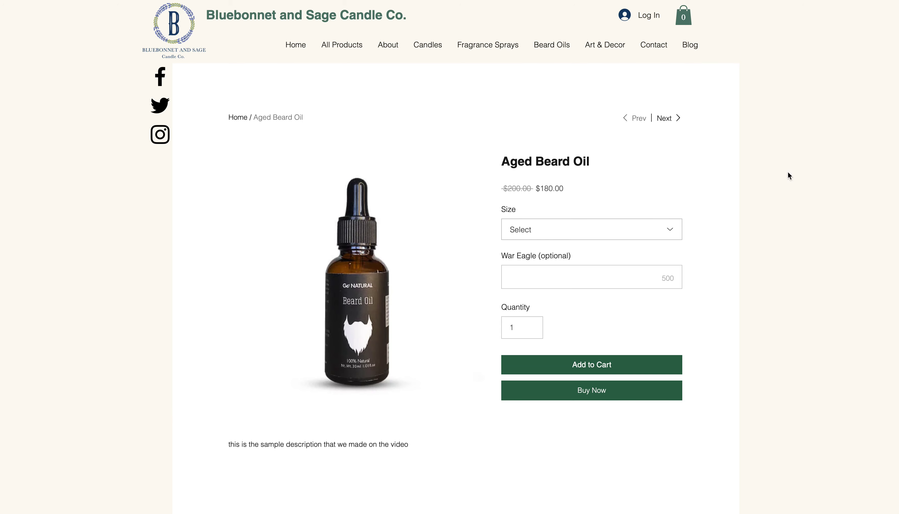
Look over the size options without choosing one and leave the War Eagle field empty.
{"action": "left_click", "coordinate": [578, 238]}
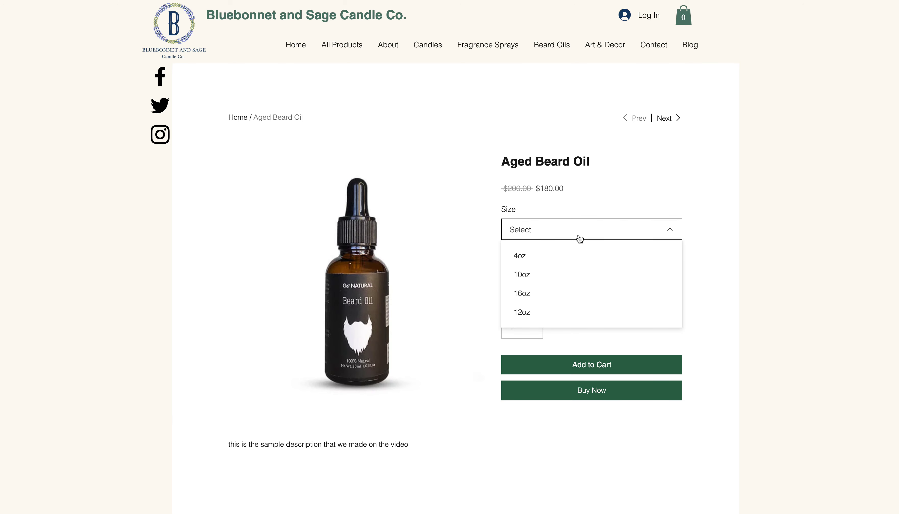
{"action": "left_click", "coordinate": [672, 191]}
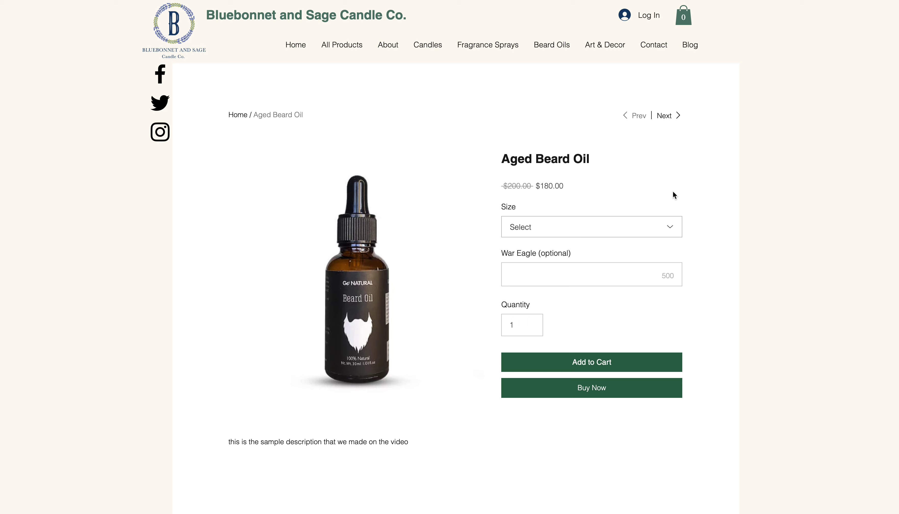
{"action": "left_click", "coordinate": [537, 273]}
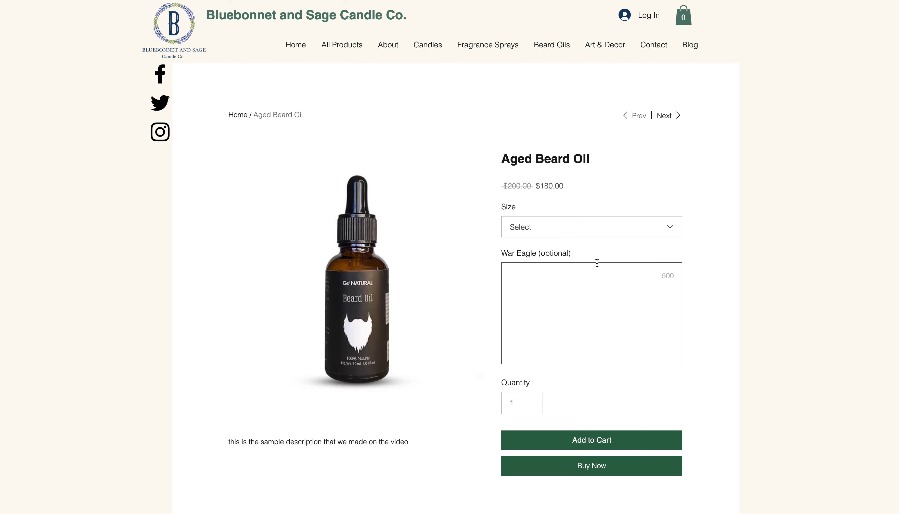
{"action": "left_click", "coordinate": [752, 264]}
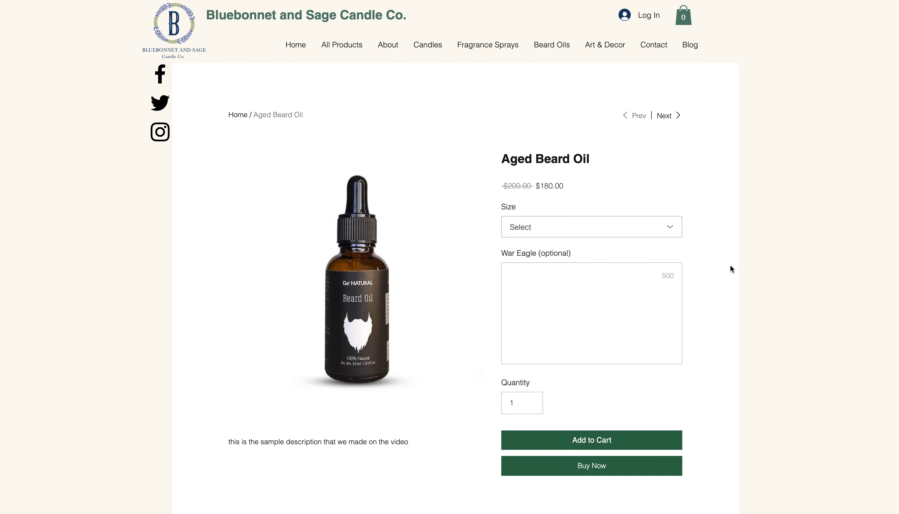
Choose the 4oz size and try adding 30 bottles, more than are in stock.
{"action": "left_click", "coordinate": [584, 235]}
{"action": "left_click", "coordinate": [555, 255]}
{"action": "left_click_drag", "start_coordinate": [521, 397], "coordinate": [502, 404]}
{"action": "type", "text": "3"}
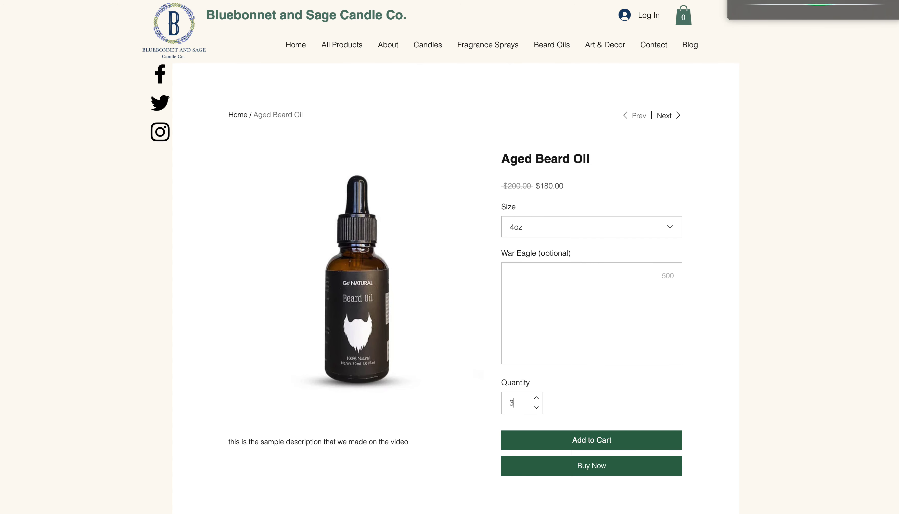
{"action": "type", "text": "0"}
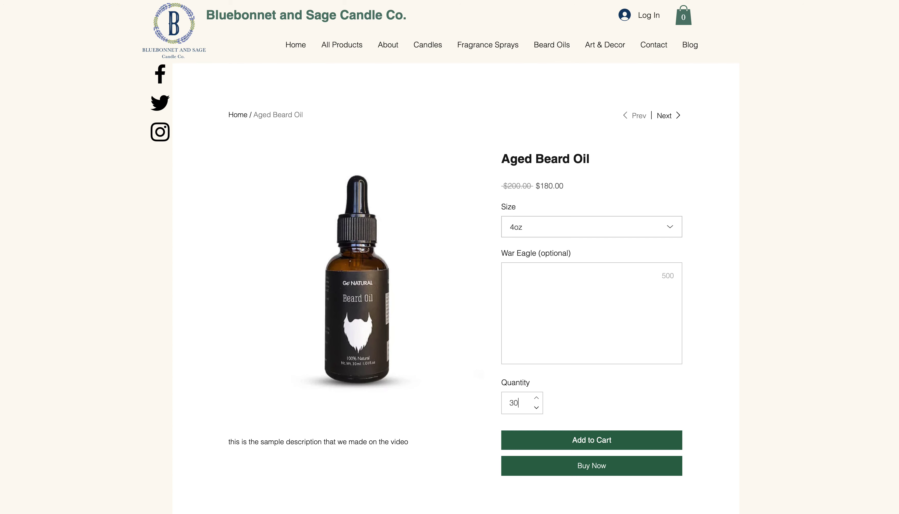
{"action": "left_click", "coordinate": [595, 437]}
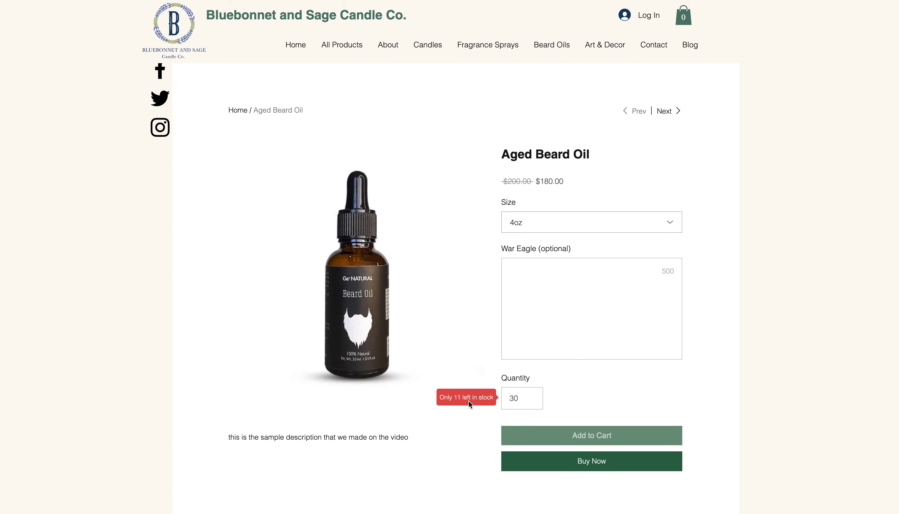
Correct the quantity to 3 and add three 4oz bottles to the cart.
{"action": "double_click", "coordinate": [526, 397]}
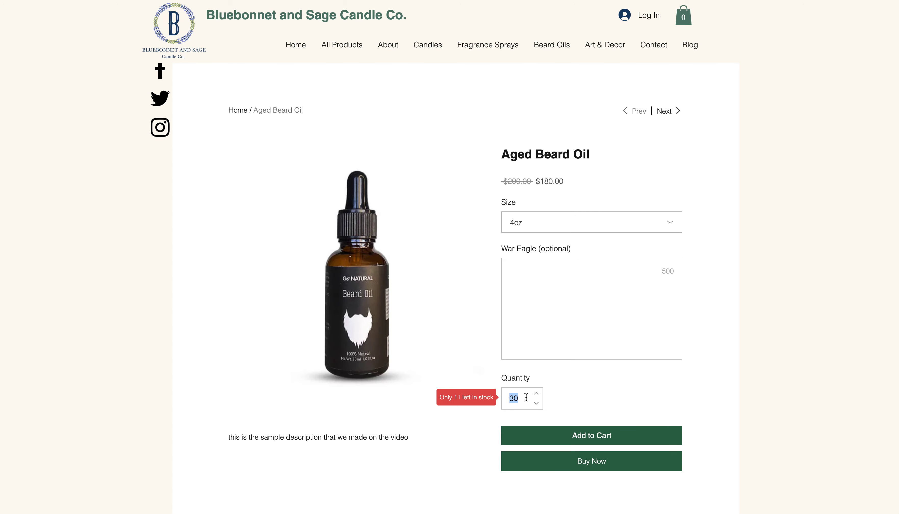
{"action": "left_click", "coordinate": [525, 398]}
{"action": "key", "text": "BackSpace"}
{"action": "type", "text": "2"}
{"action": "key", "text": "BackSpace"}
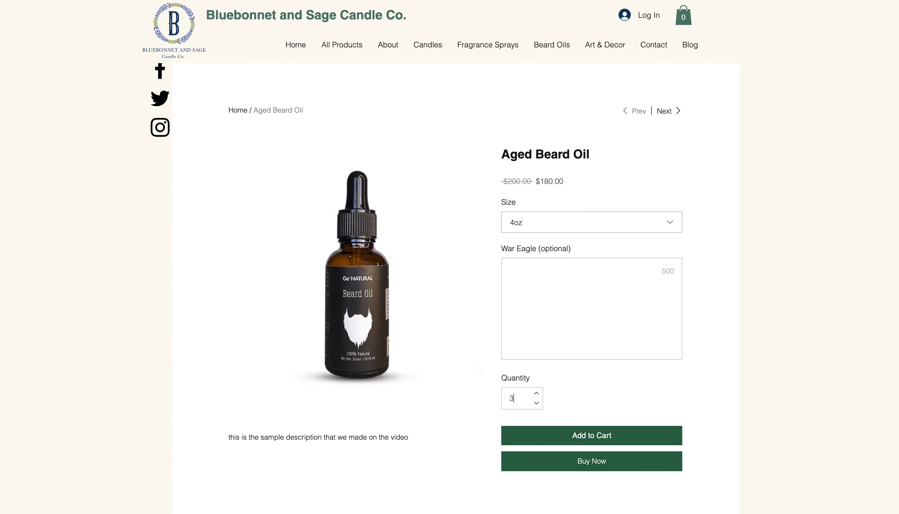
{"action": "left_click", "coordinate": [584, 432]}
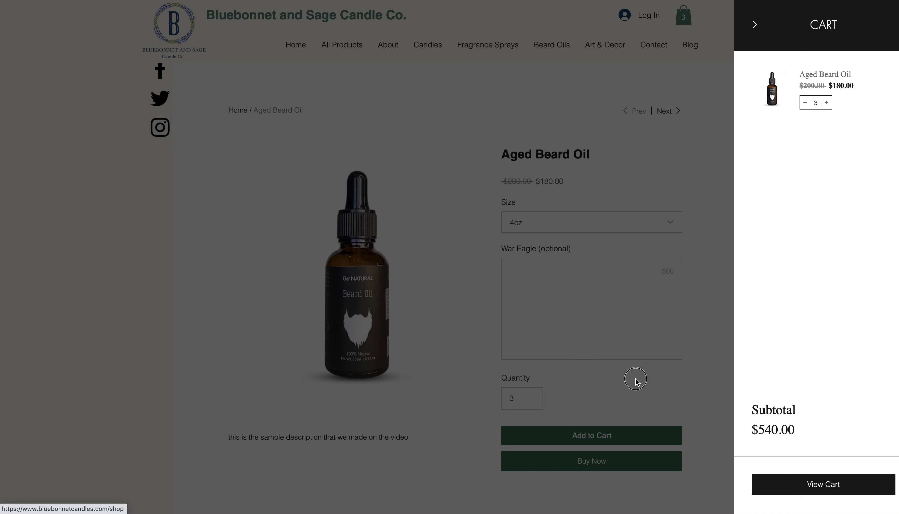
Add twelve 10oz Aged Beard Oil bottles to the cart.
{"action": "left_click", "coordinate": [640, 368]}
{"action": "left_click", "coordinate": [591, 220]}
{"action": "left_click", "coordinate": [547, 275]}
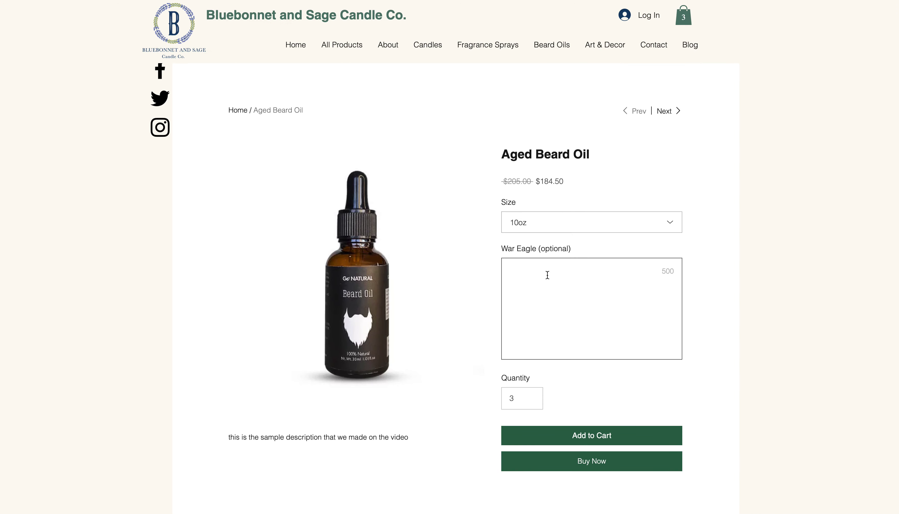
{"action": "double_click", "coordinate": [505, 398]}
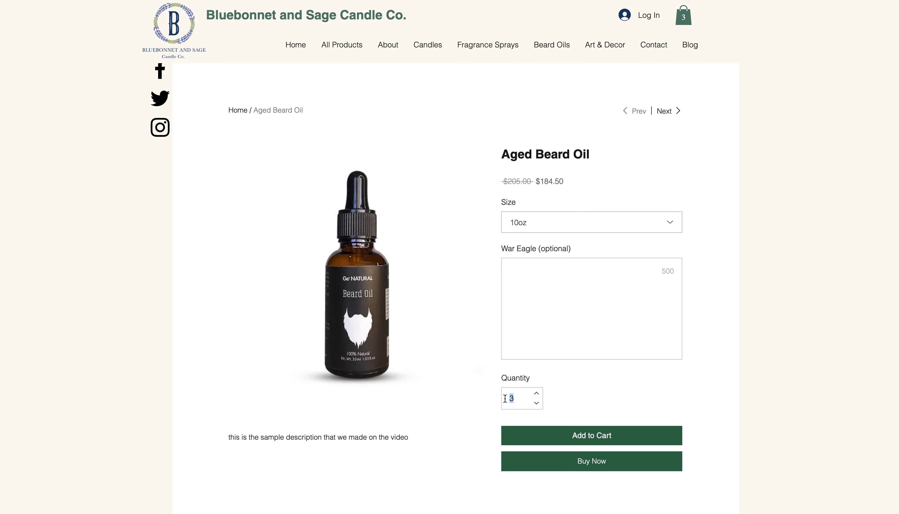
{"action": "type", "text": "12"}
{"action": "left_click", "coordinate": [549, 433]}
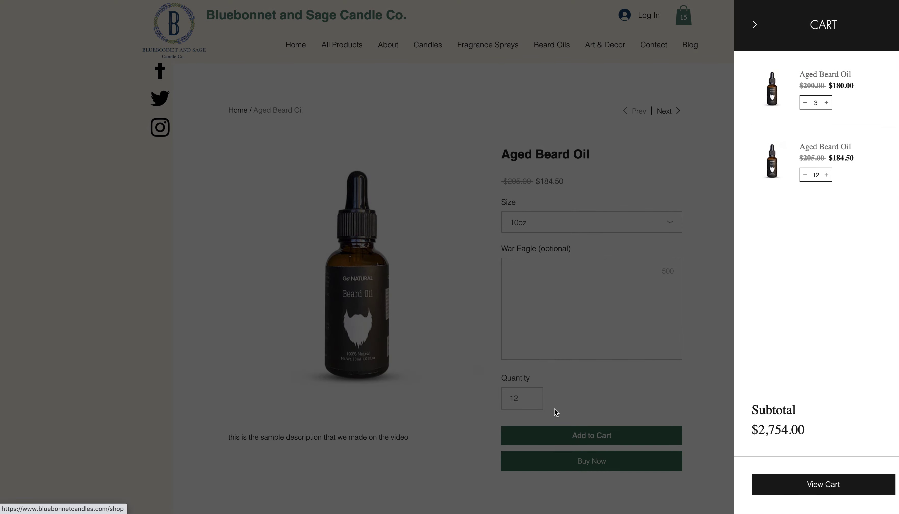
Add fifteen 16oz bottles to the cart, correcting the quantity from 20 and 40.
{"action": "left_click", "coordinate": [573, 268]}
{"action": "left_click", "coordinate": [532, 221]}
{"action": "left_click", "coordinate": [533, 282]}
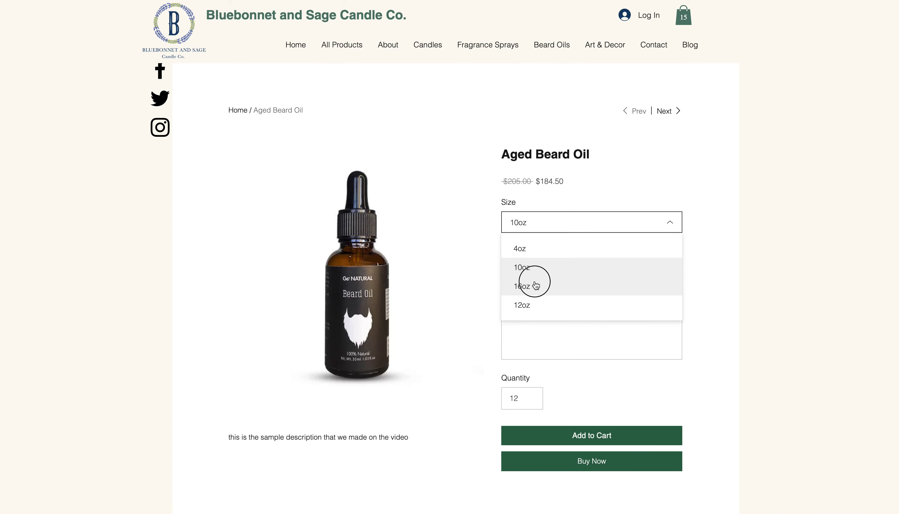
{"action": "left_click", "coordinate": [524, 402]}
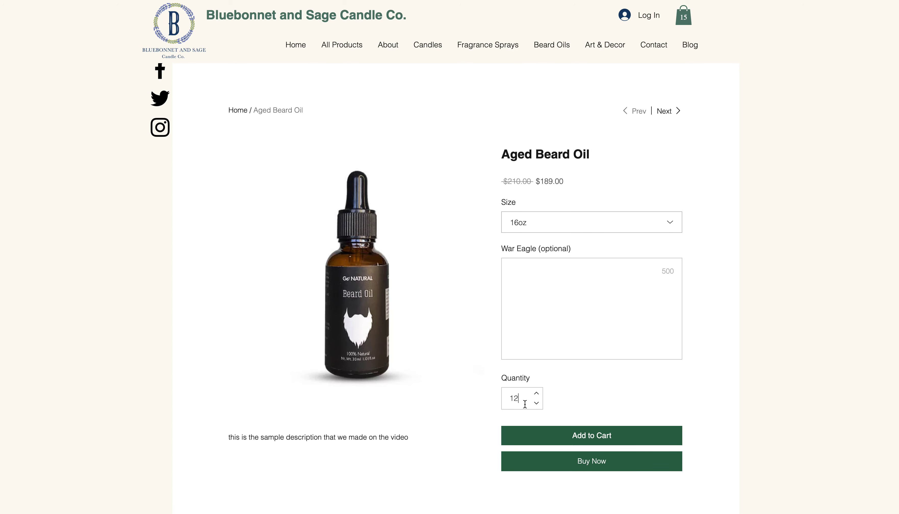
{"action": "left_click", "coordinate": [508, 403]}
{"action": "type", "text": "20"}
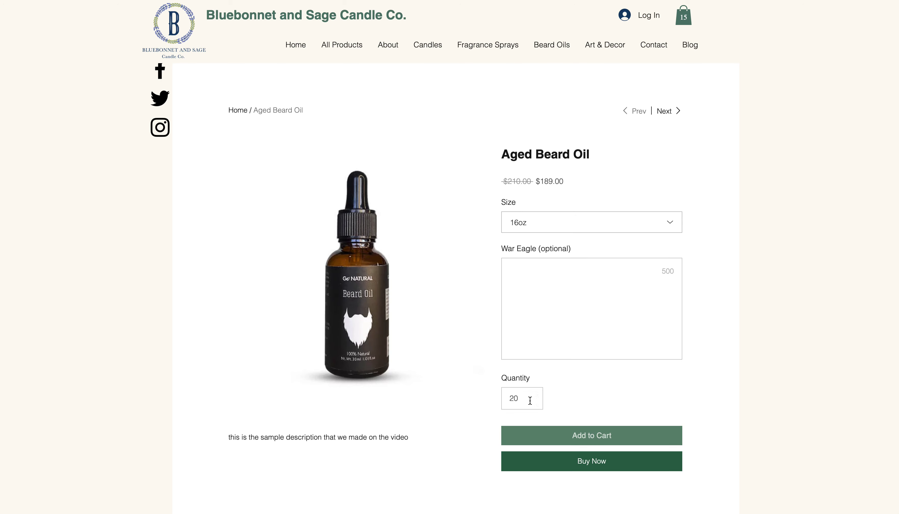
{"action": "double_click", "coordinate": [512, 399]}
{"action": "left_click_drag", "start_coordinate": [513, 399], "coordinate": [500, 403]}
{"action": "type", "text": "40"}
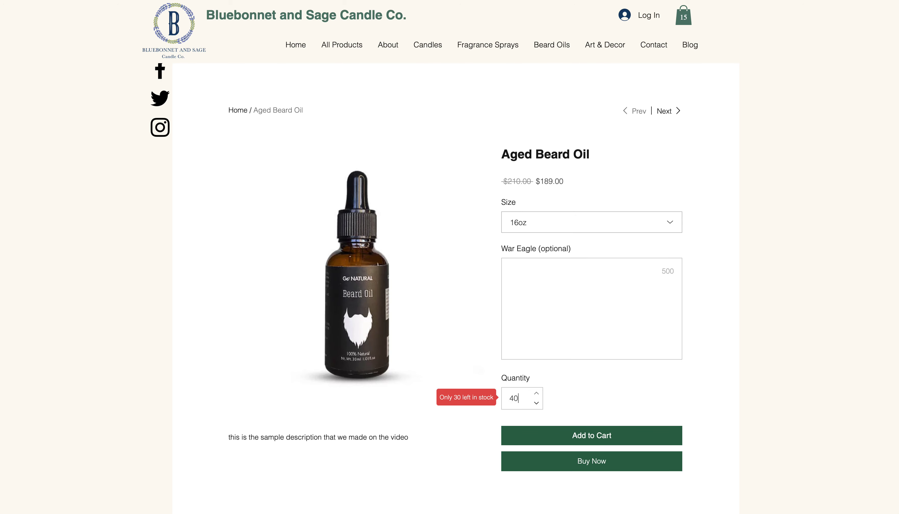
{"action": "double_click", "coordinate": [516, 399]}
{"action": "type", "text": "15"}
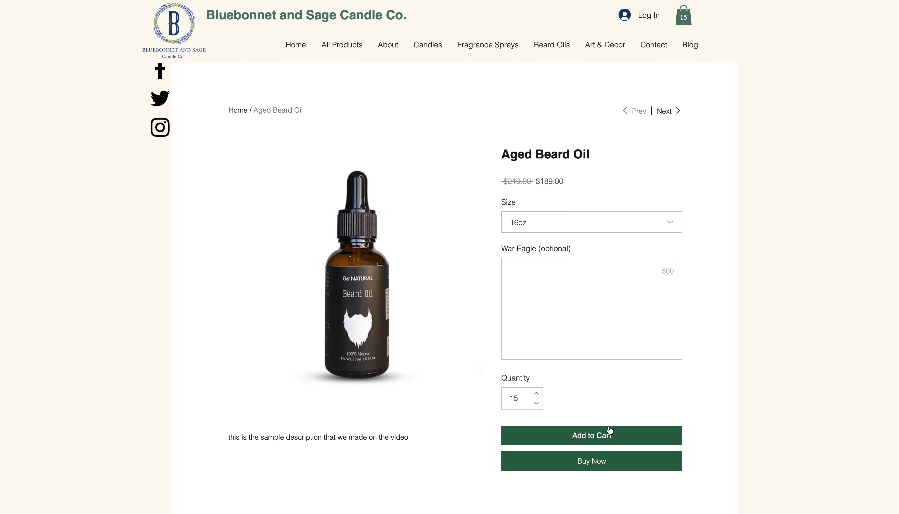
{"action": "left_click", "coordinate": [610, 432]}
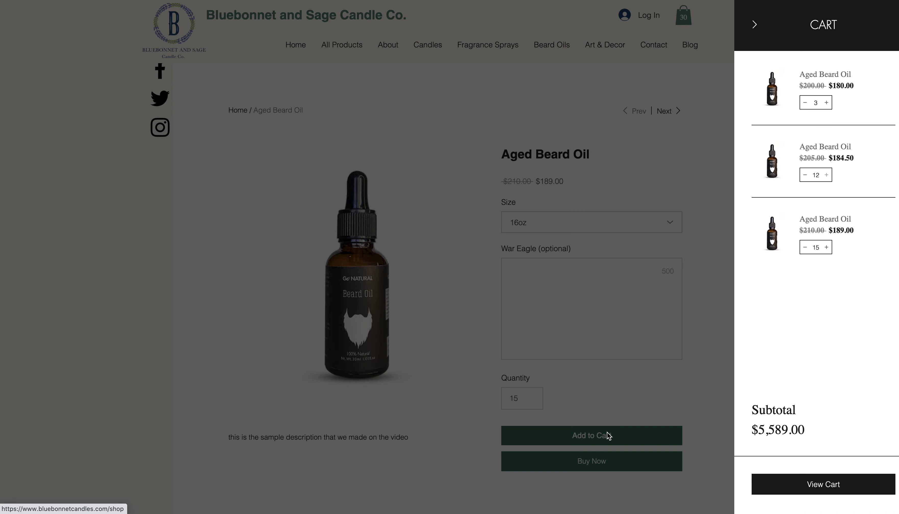
Add ten 12oz bottles to the cart, bringing the subtotal to $6,237.00.
{"action": "left_click", "coordinate": [581, 344]}
{"action": "left_click", "coordinate": [564, 224]}
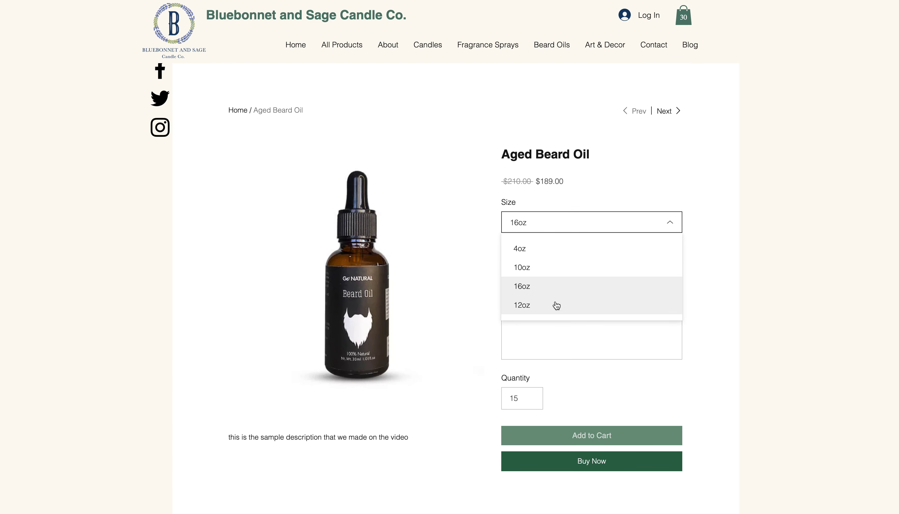
{"action": "left_click", "coordinate": [557, 305]}
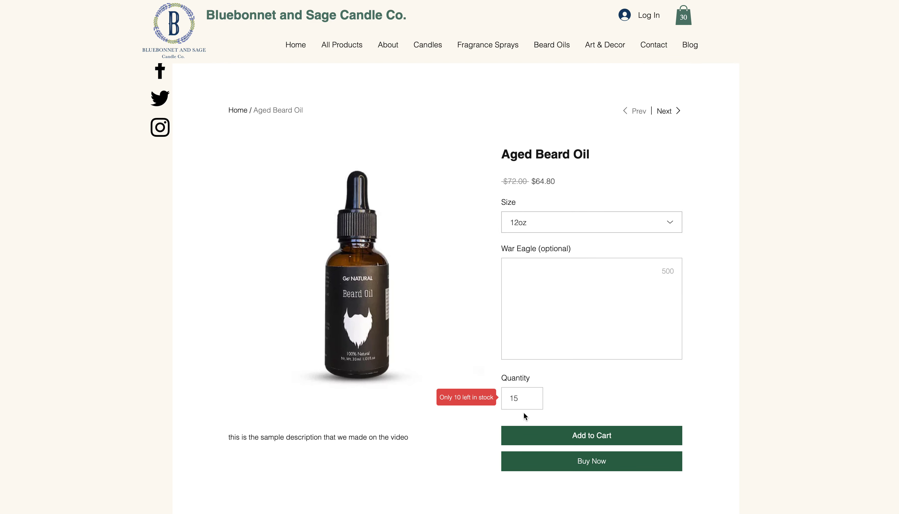
{"action": "left_click", "coordinate": [516, 399]}
{"action": "key", "text": "BackSpace"}
{"action": "type", "text": "1"}
{"action": "key", "text": "BackSpace"}
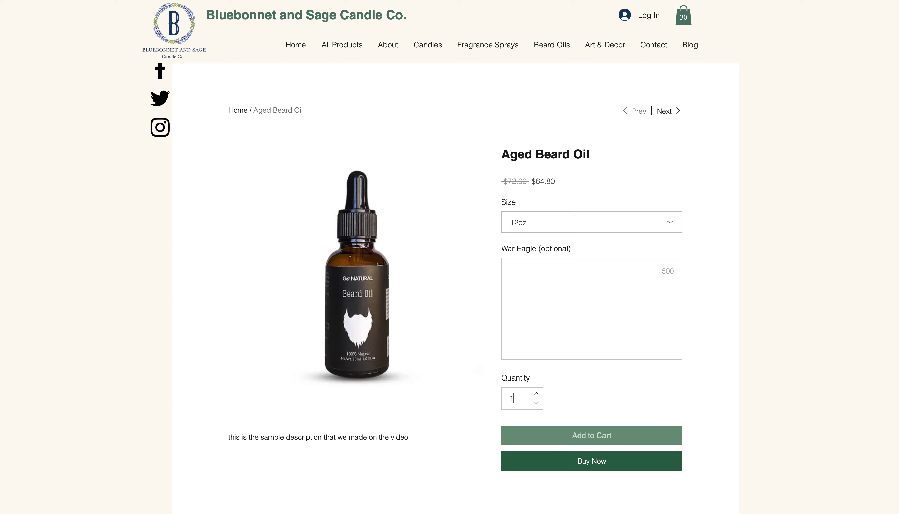
{"action": "type", "text": "0"}
{"action": "left_click", "coordinate": [627, 432]}
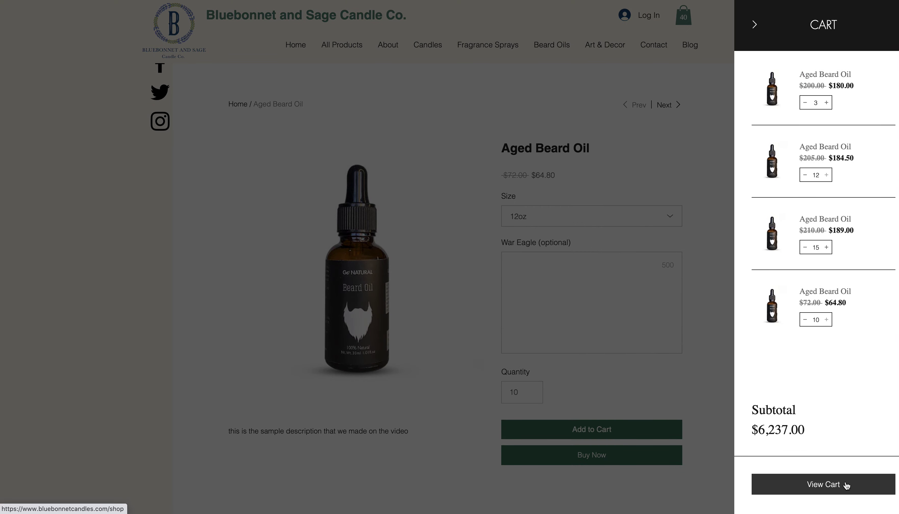
Open the My Cart page and review the four Aged Beard Oil sizes totalling $6,237.00.
{"action": "left_click", "coordinate": [846, 485]}
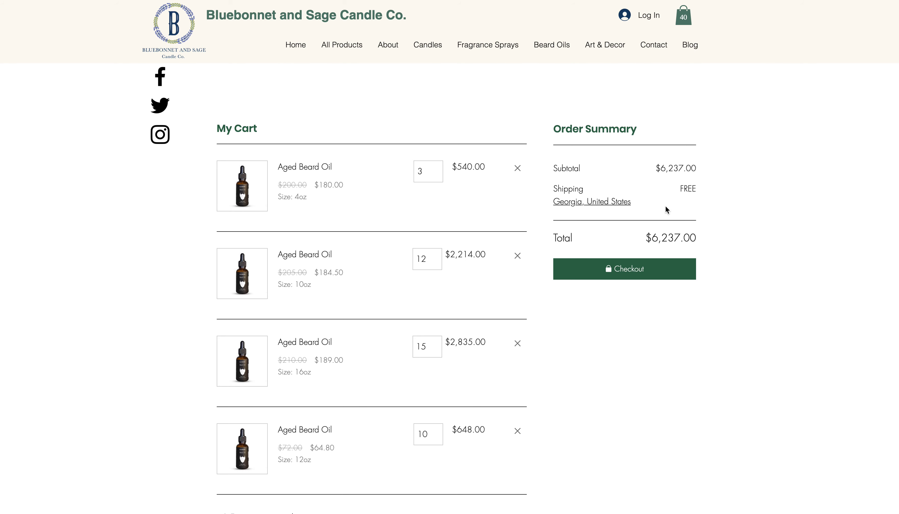
{"action": "scroll", "coordinate": [685, 194], "scroll_direction": "down", "scroll_amount": 2}
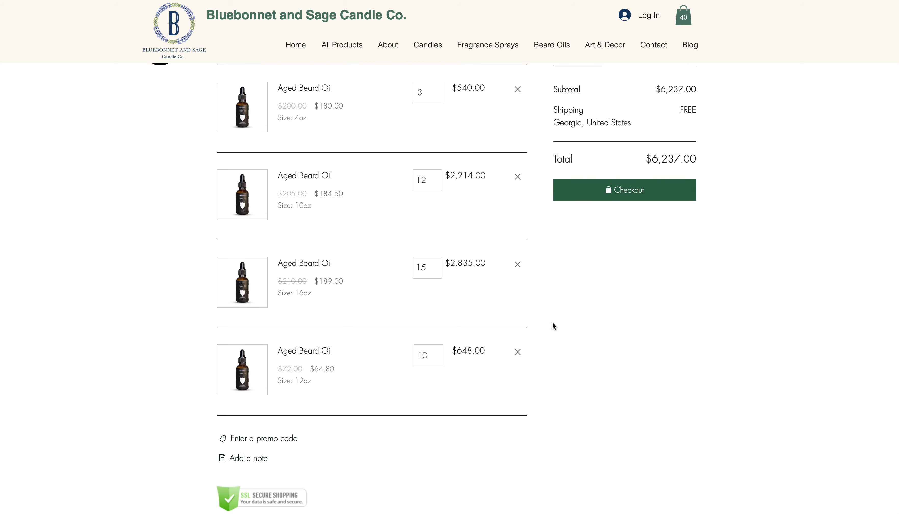
{"action": "scroll", "coordinate": [536, 349], "scroll_direction": "down", "scroll_amount": 5}
{"action": "scroll", "coordinate": [544, 332], "scroll_direction": "up", "scroll_amount": 5}
{"action": "scroll", "coordinate": [543, 332], "scroll_direction": "up", "scroll_amount": 1}
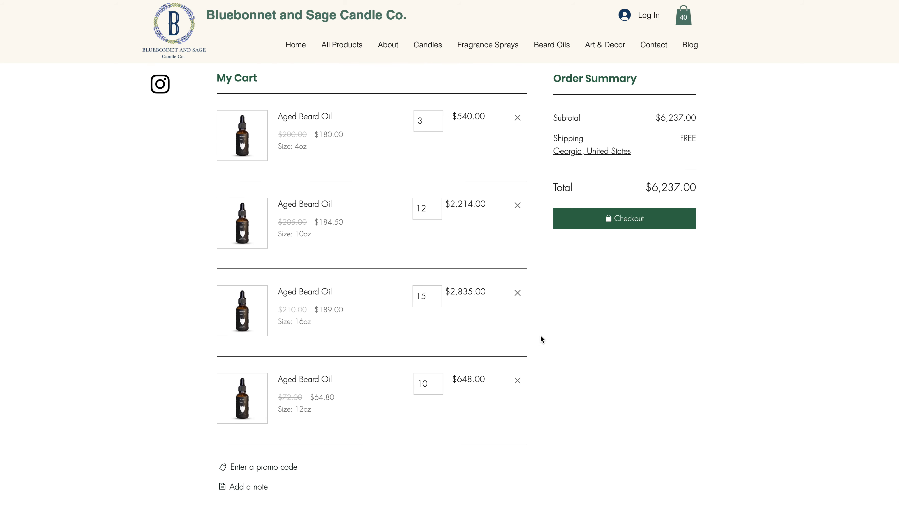
{"action": "left_click", "coordinate": [662, 221]}
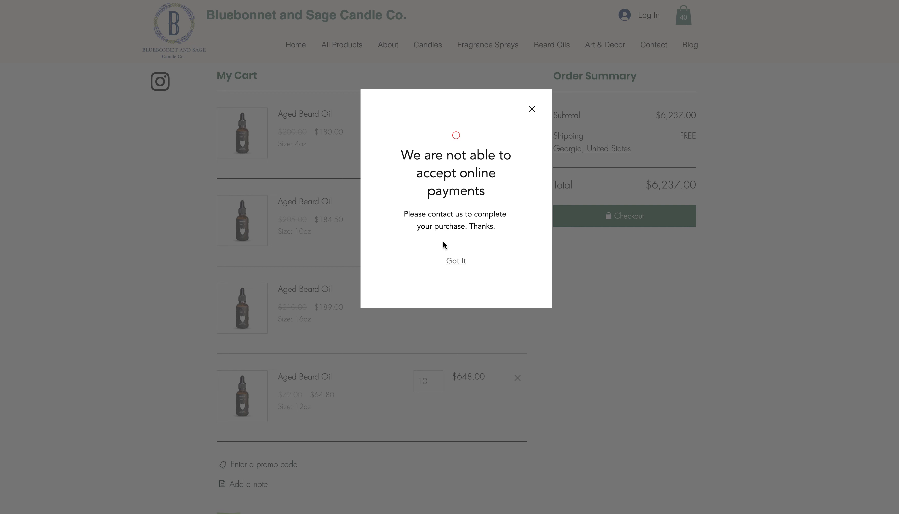
{"action": "left_click", "coordinate": [531, 109]}
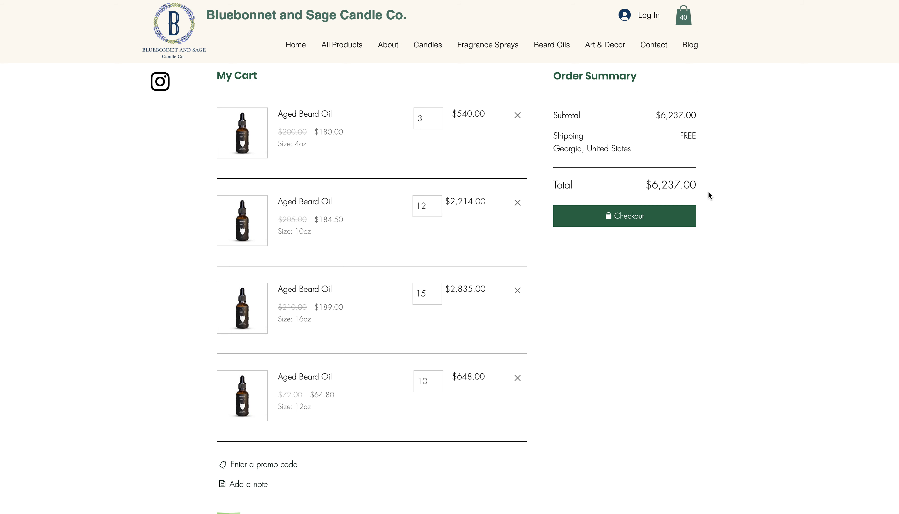
{"action": "scroll", "coordinate": [707, 195], "scroll_direction": "up", "scroll_amount": 2}
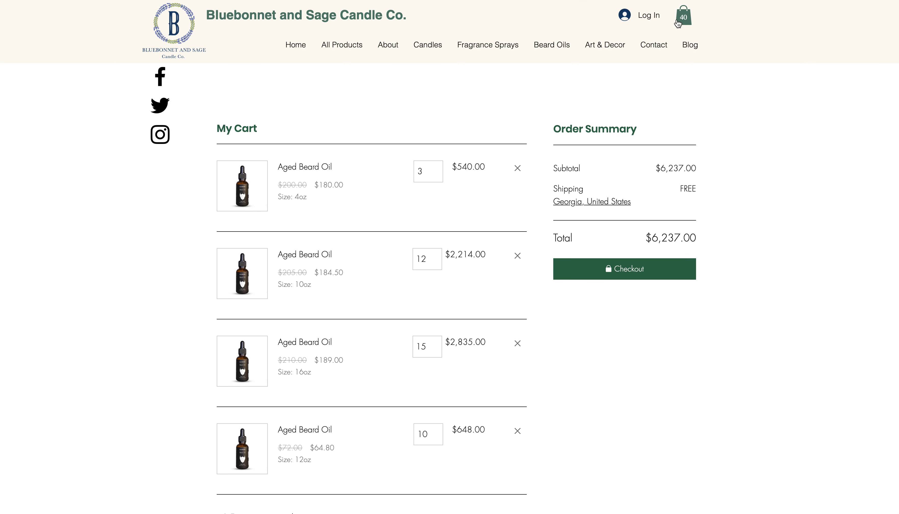